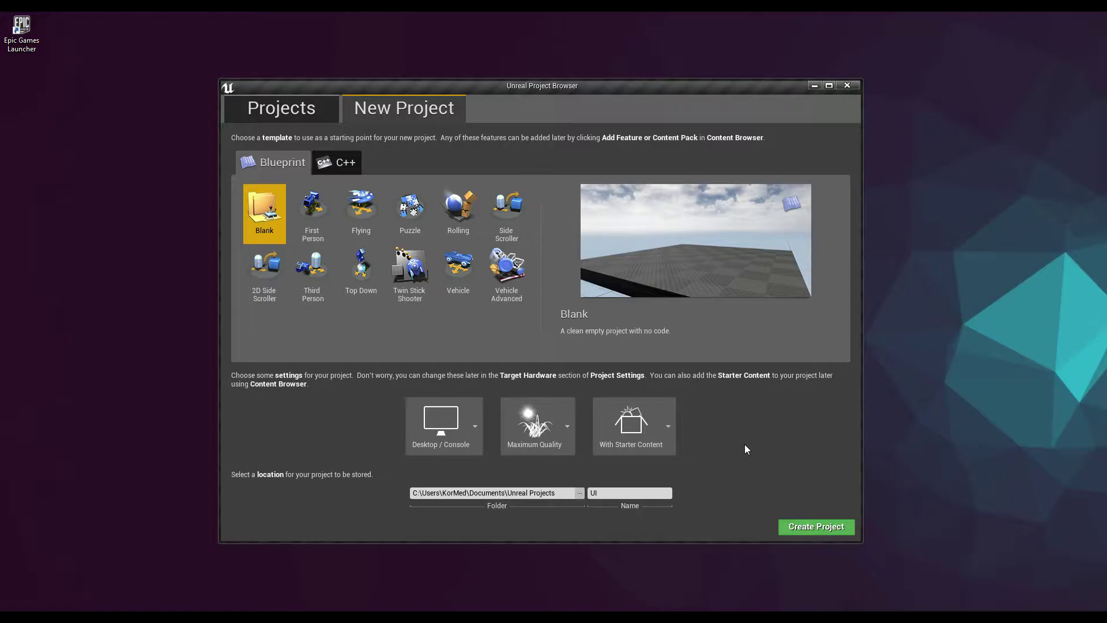
# - Create the Blank project 'UI' with starter content, opening the table-and-chairs Minimal_Default level
pyautogui.click(819, 526)
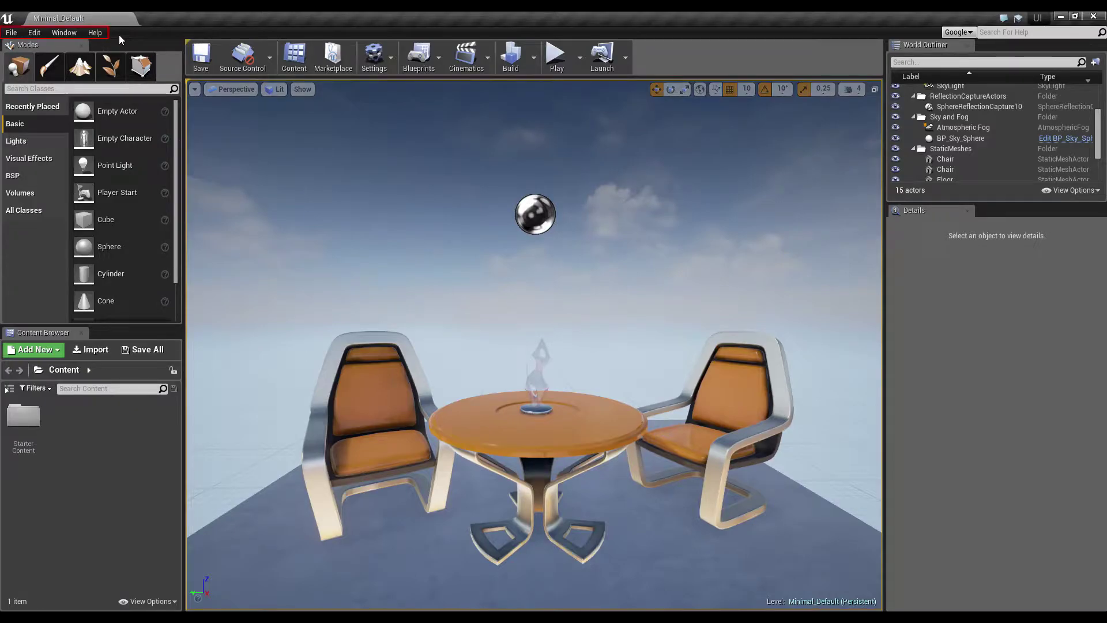
pyautogui.click(15, 35)
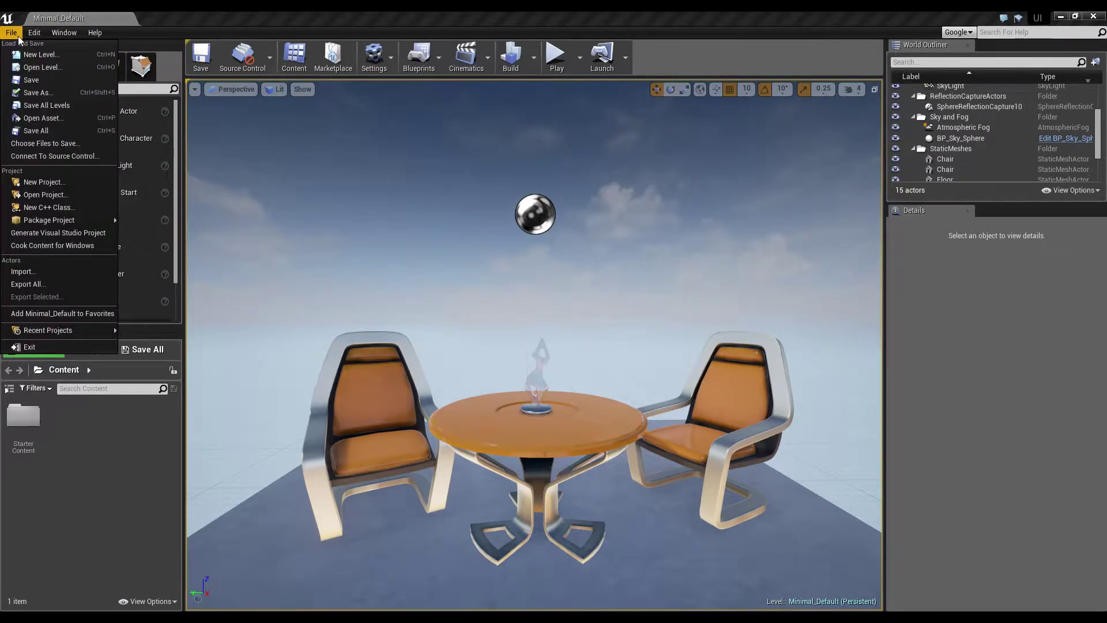
pyautogui.click(15, 34)
pyautogui.click(15, 35)
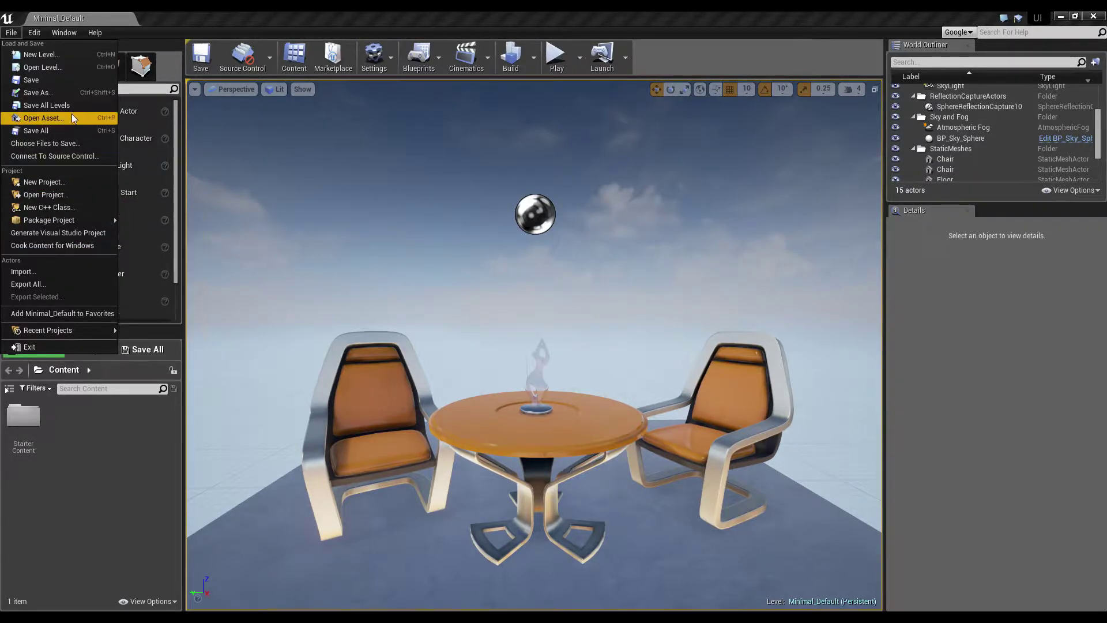
pyautogui.moveTo(35, 33)
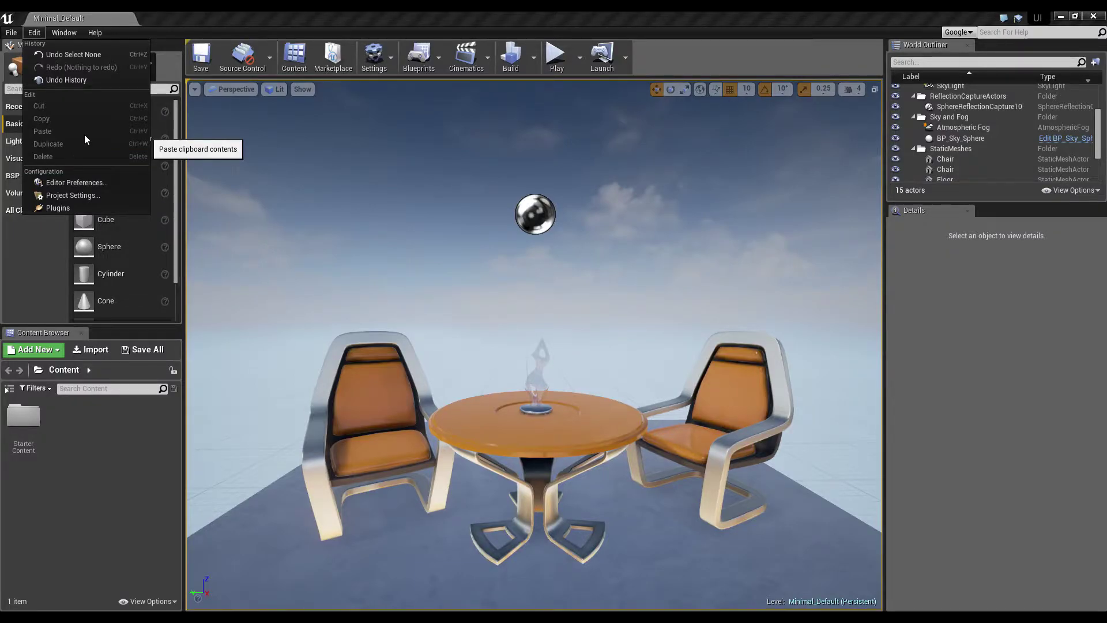
pyautogui.click(90, 186)
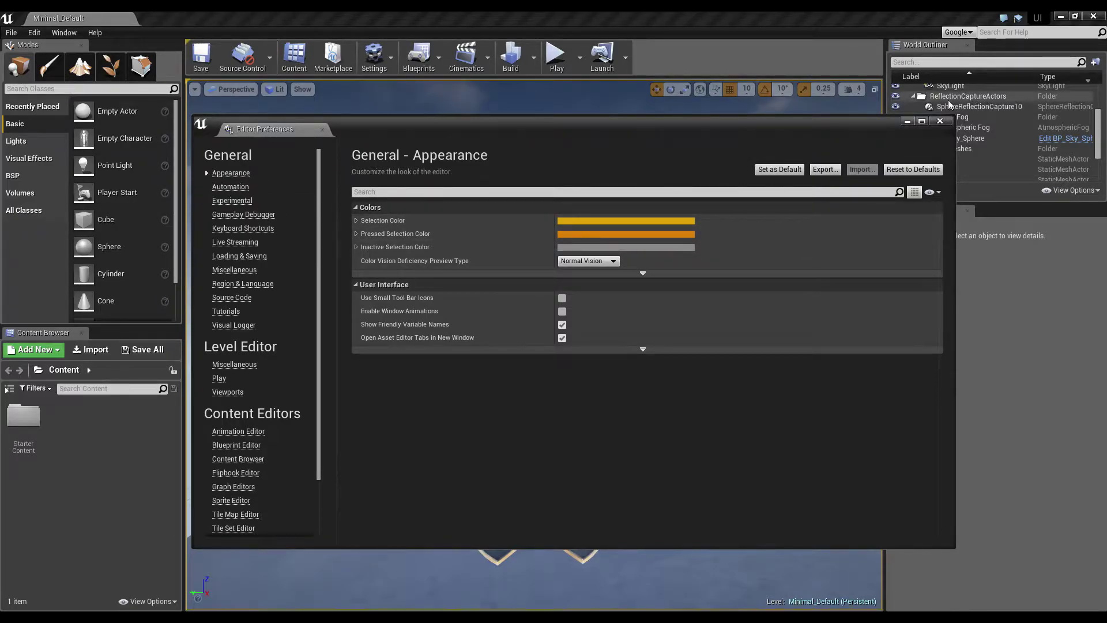
pyautogui.click(940, 120)
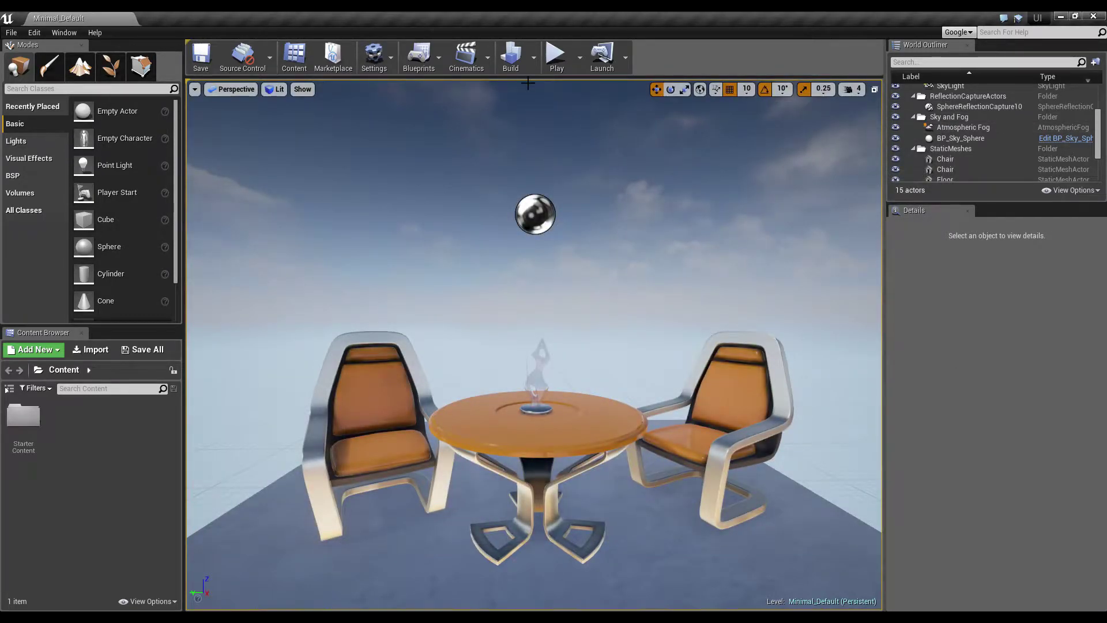
pyautogui.click(63, 33)
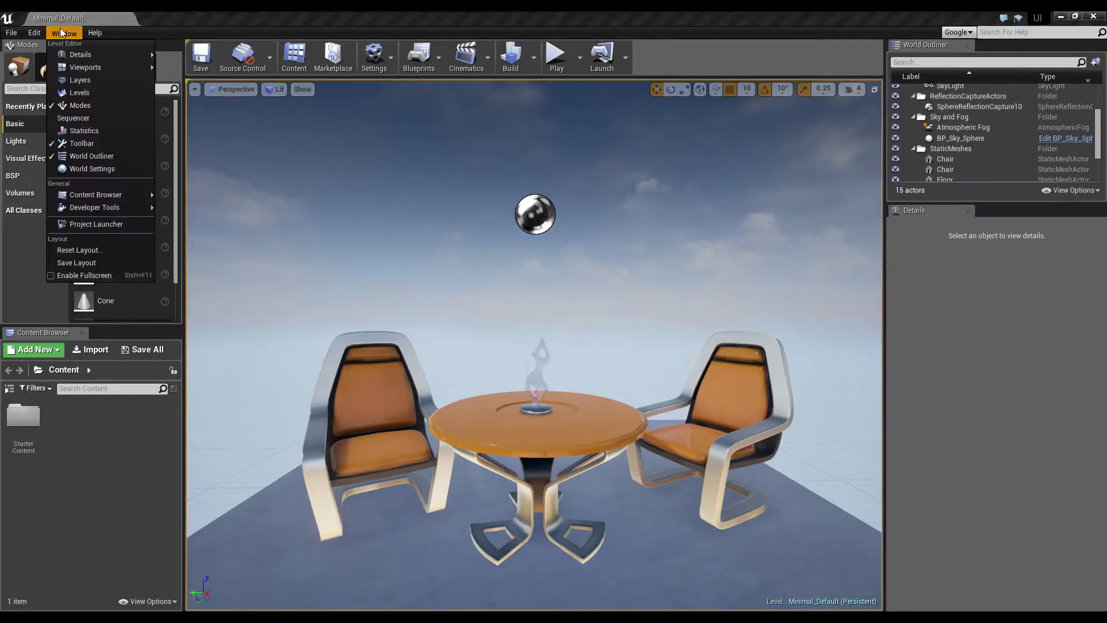
pyautogui.moveTo(80, 55)
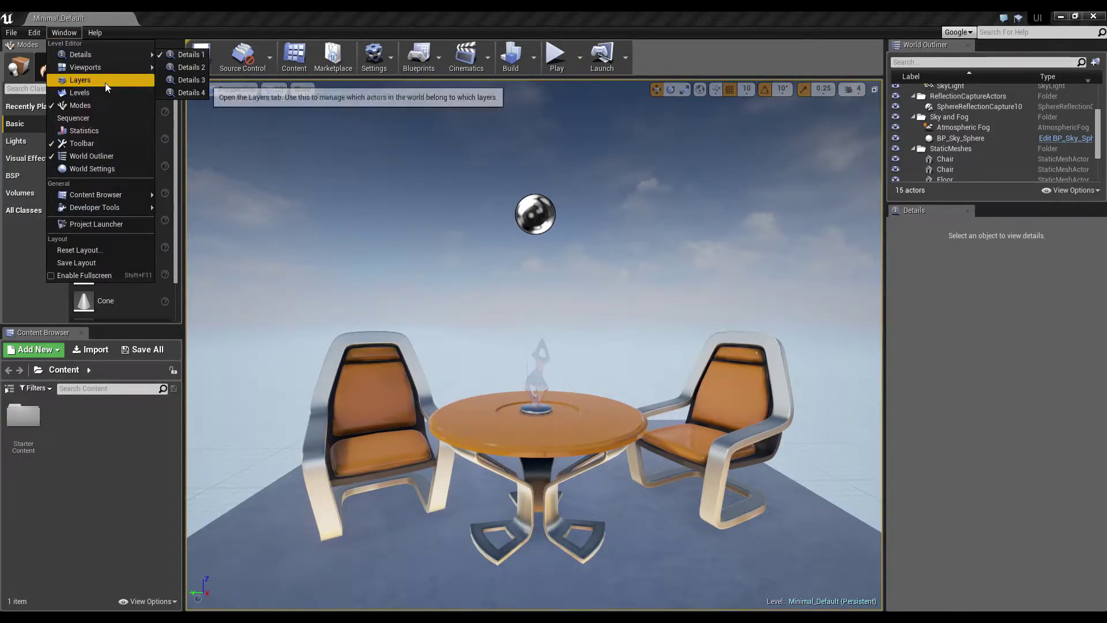
pyautogui.click(91, 156)
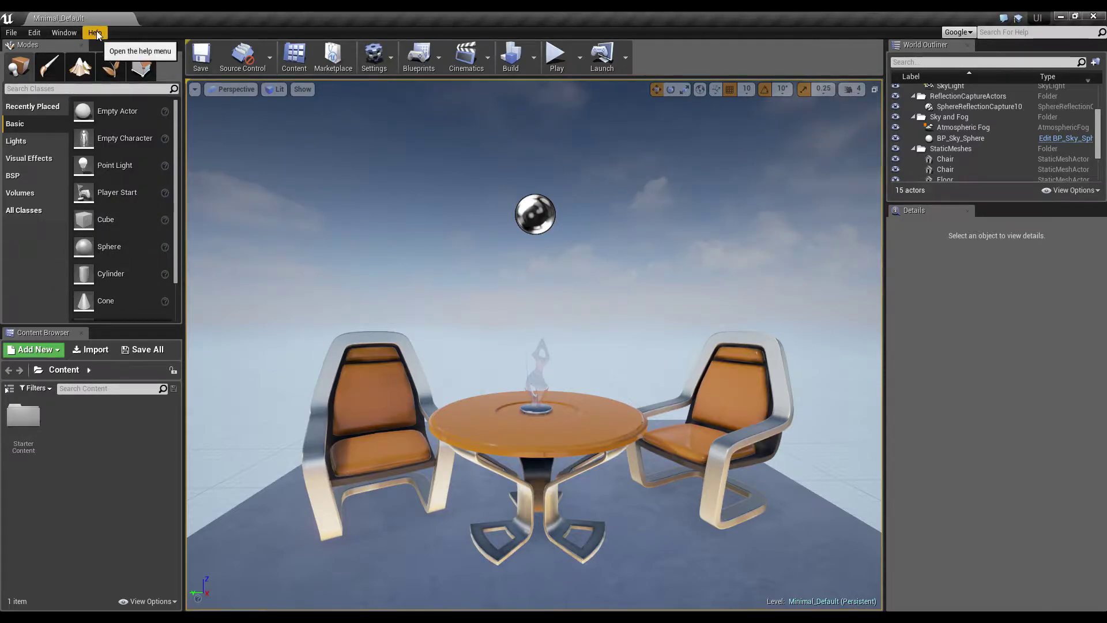
pyautogui.click(98, 35)
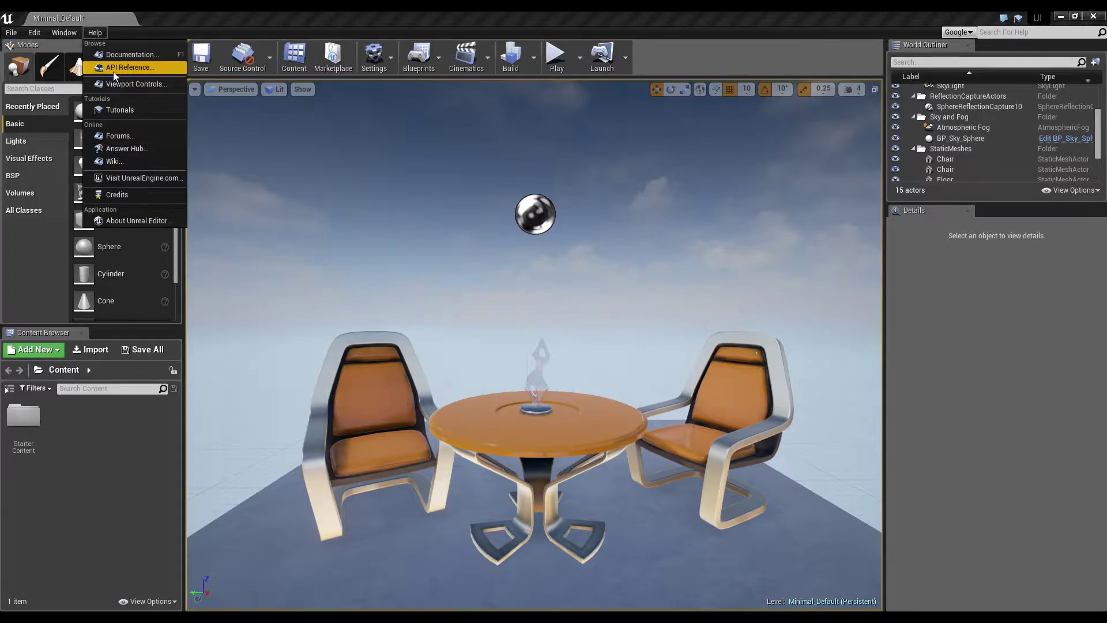
pyautogui.click(161, 34)
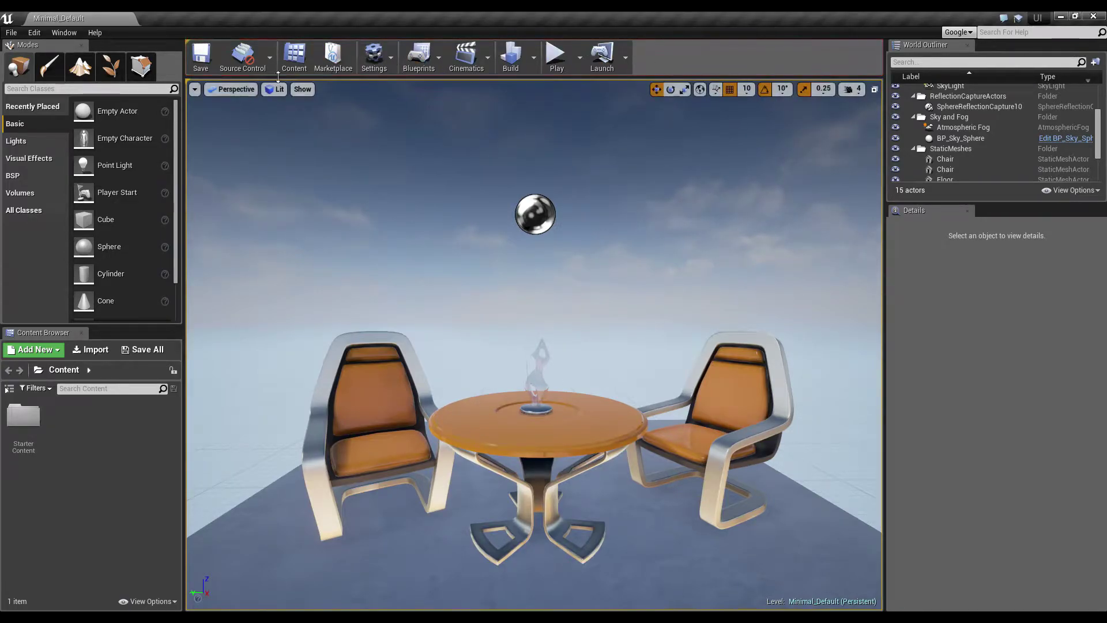
pyautogui.click(224, 69)
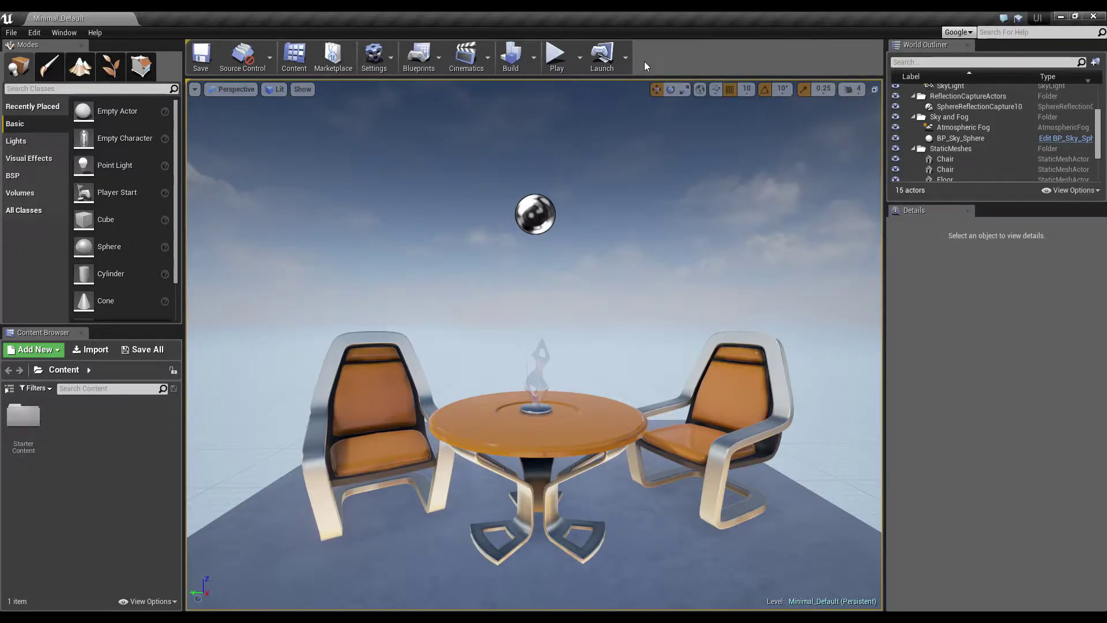
pyautogui.click(579, 57)
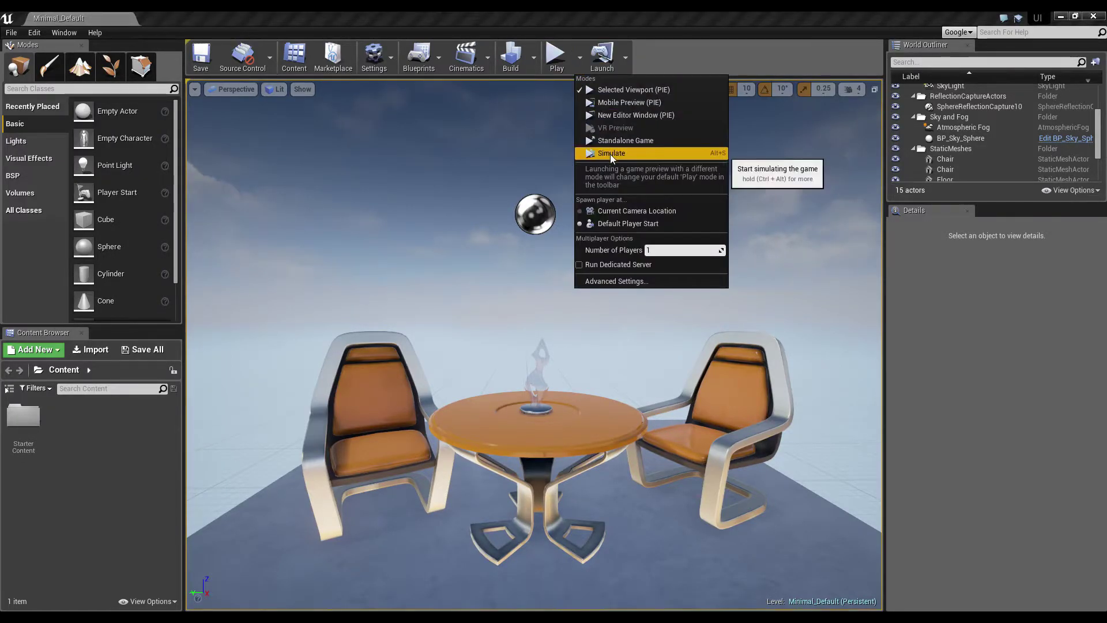
pyautogui.click(684, 49)
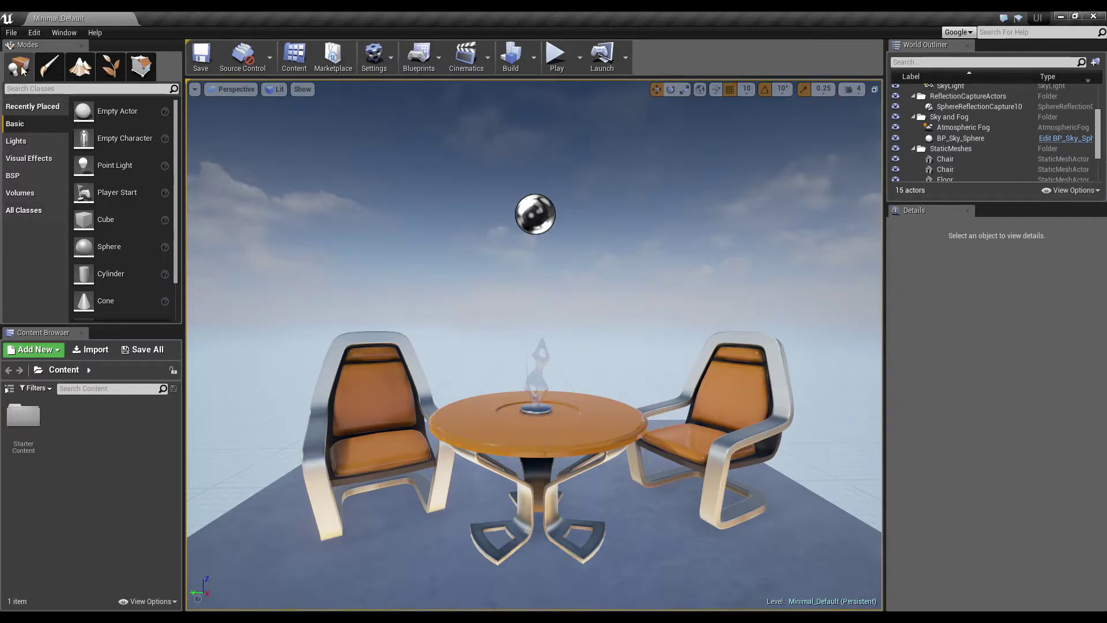
pyautogui.click(50, 66)
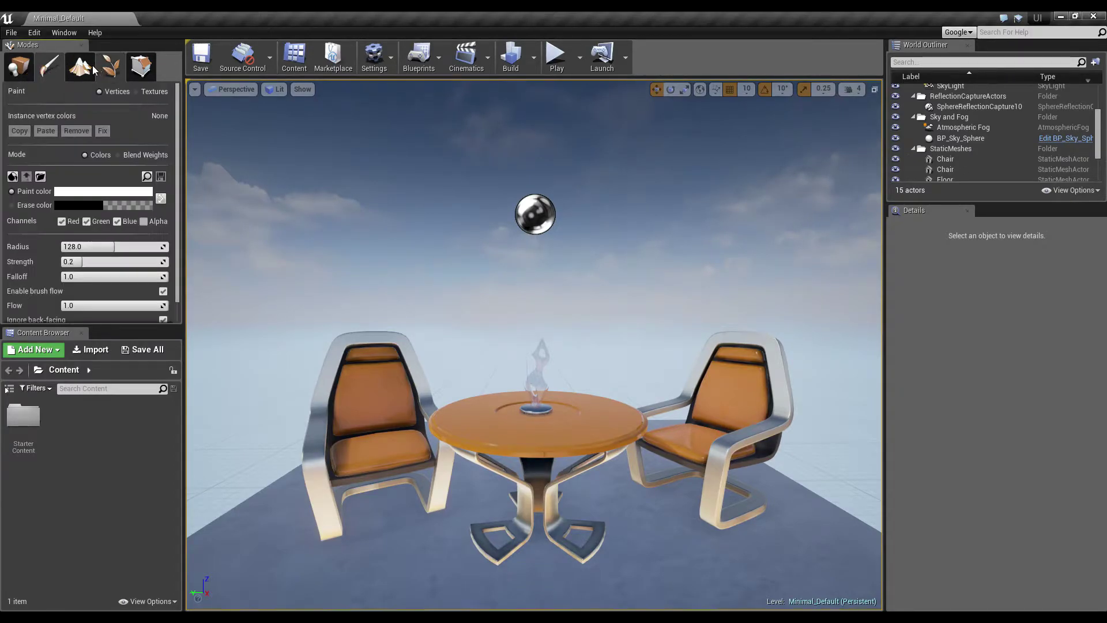
pyautogui.click(108, 68)
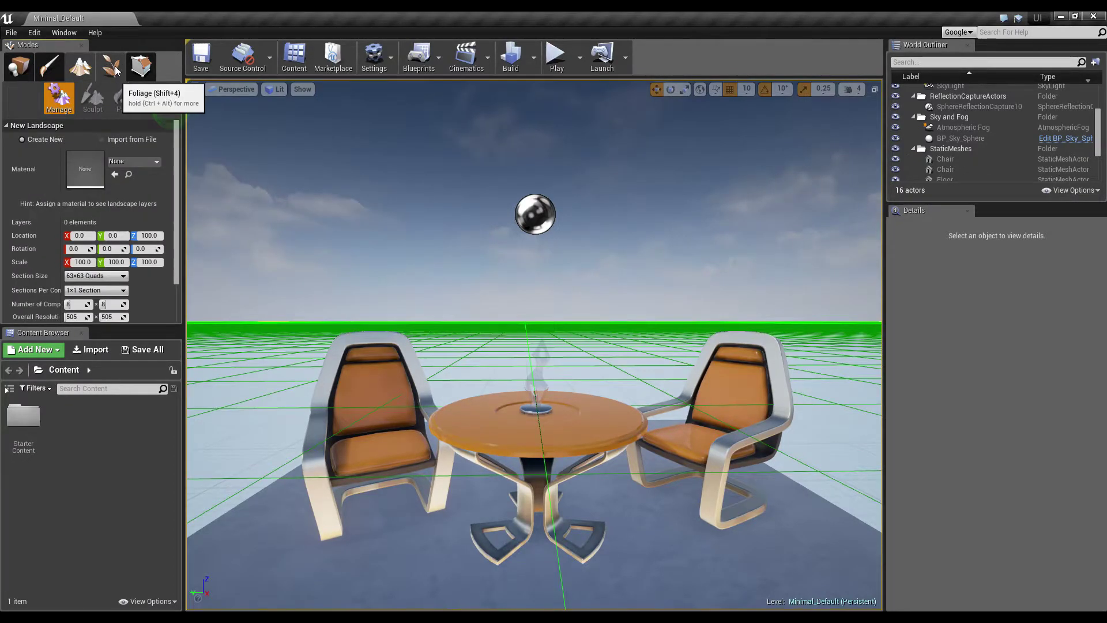
pyautogui.click(111, 67)
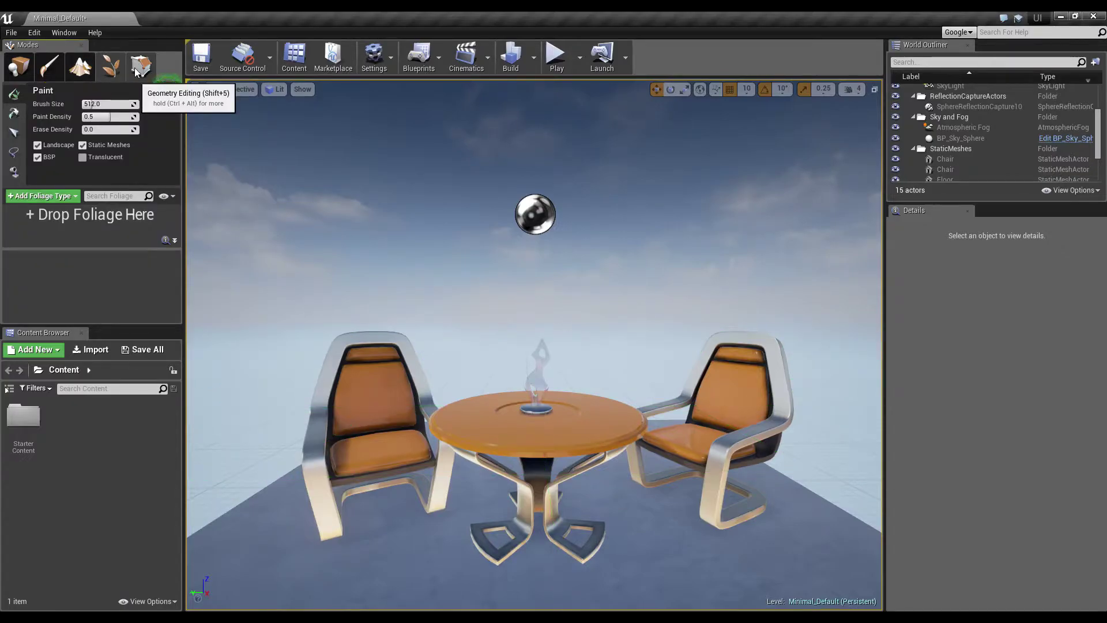
pyautogui.click(20, 69)
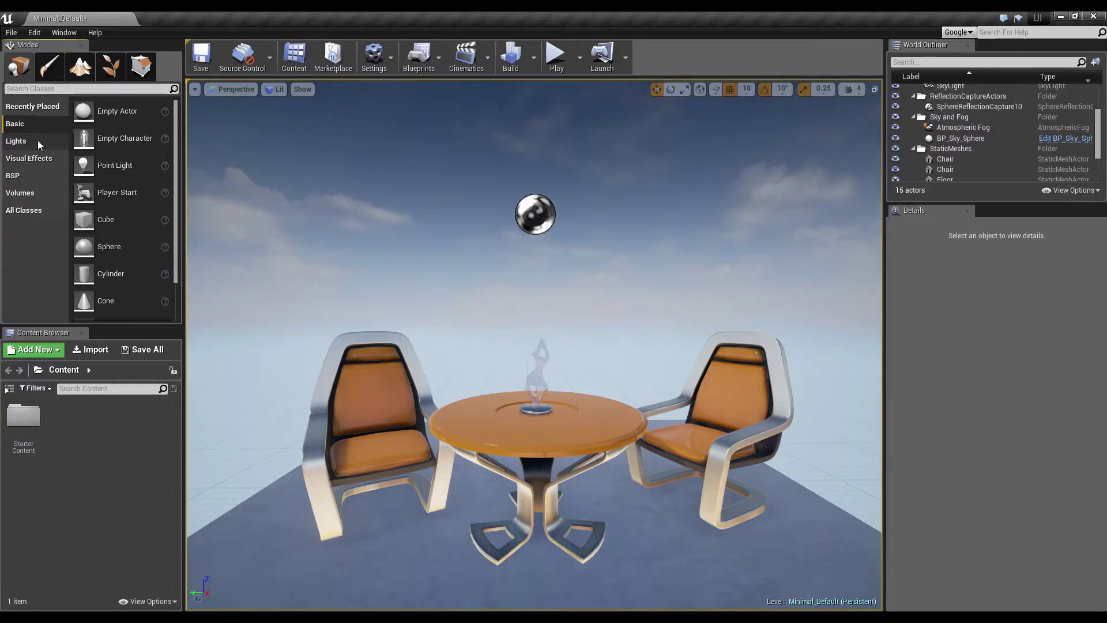
# - Place a Point Light above the table, then browse the other Place categories before returning to Basic
pyautogui.click(39, 142)
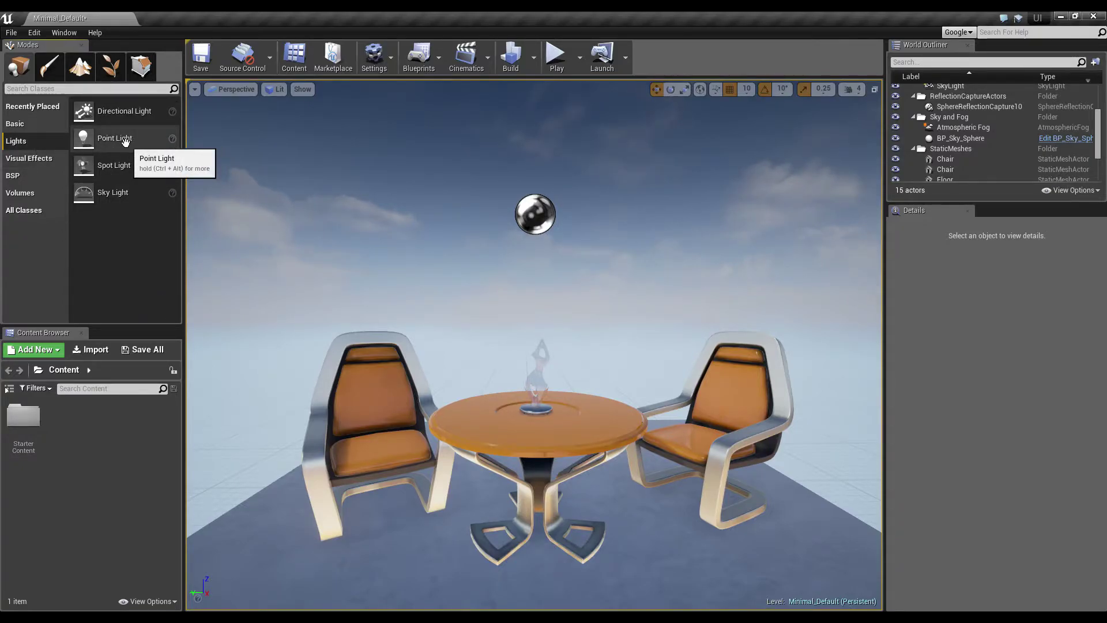
pyautogui.moveTo(125, 141)
pyautogui.mouseDown()
pyautogui.moveTo(525, 490)
pyautogui.moveTo(542, 526)
pyautogui.mouseUp()
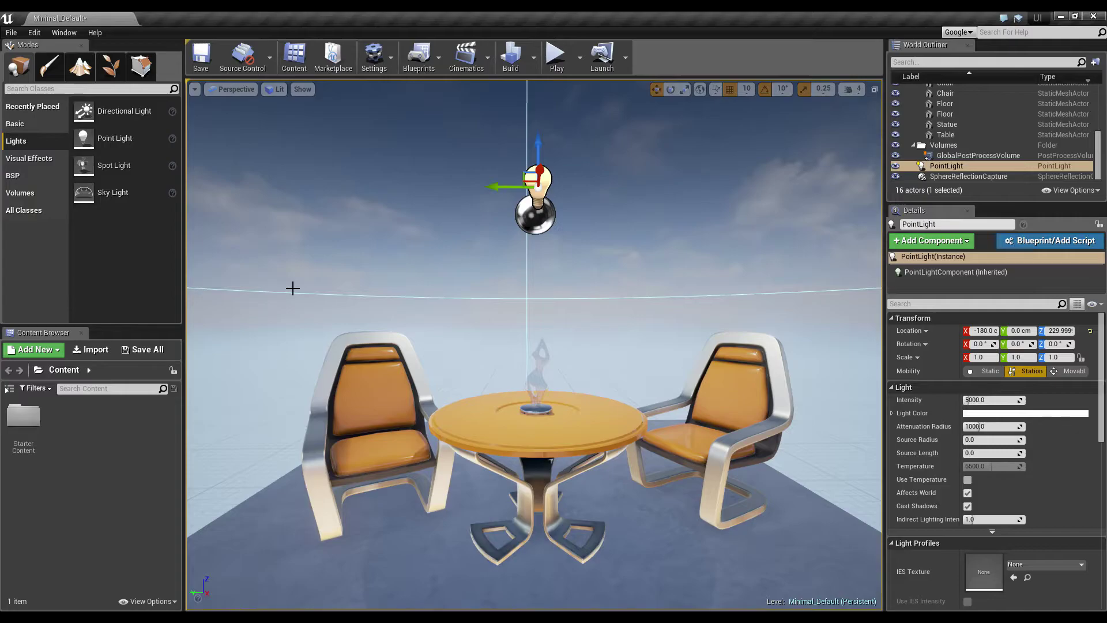
pyautogui.click(35, 156)
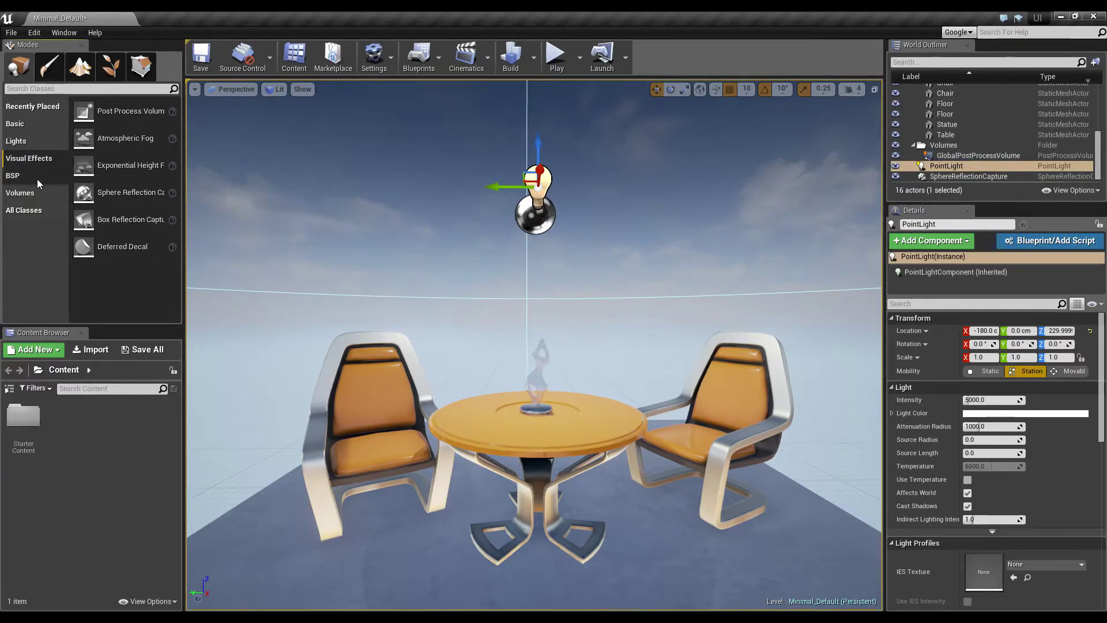
pyautogui.click(36, 178)
pyautogui.click(30, 196)
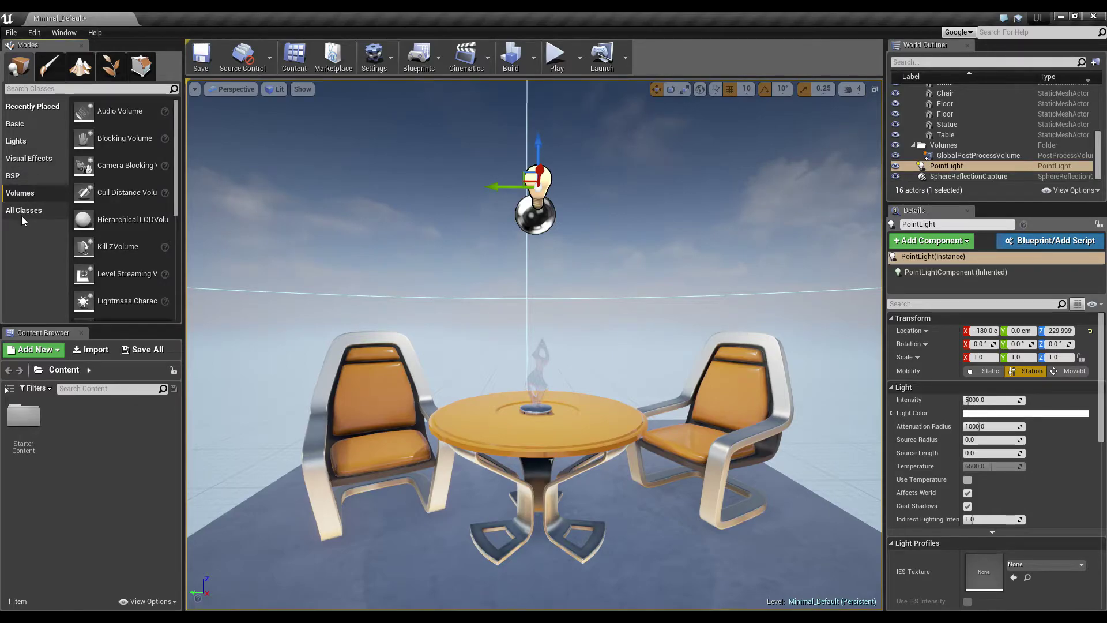
pyautogui.click(21, 211)
pyautogui.click(16, 123)
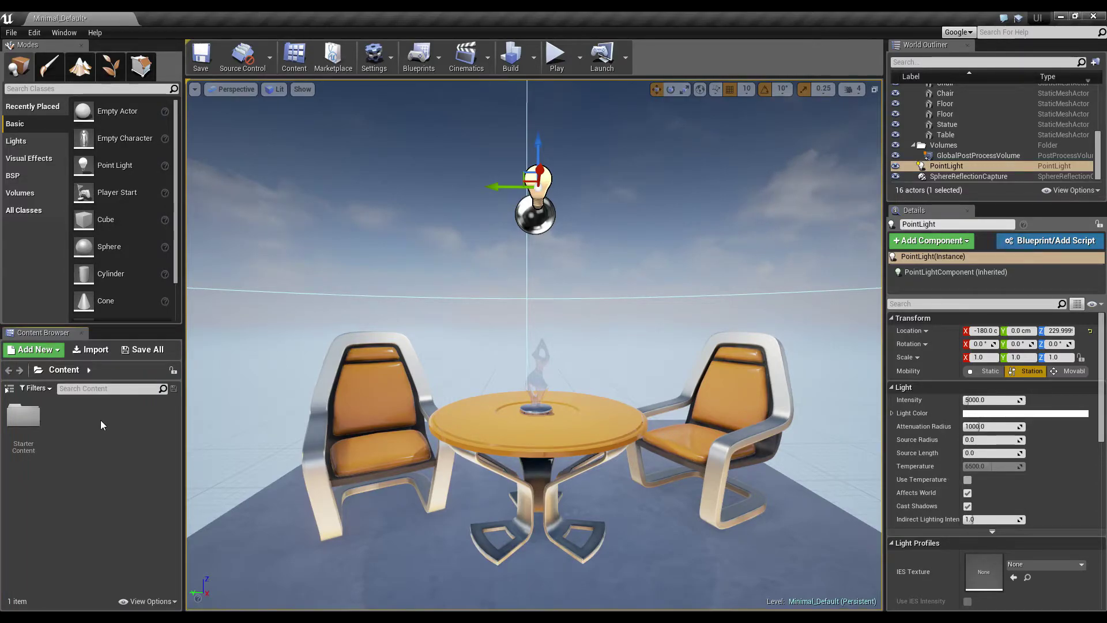
pyautogui.click(91, 350)
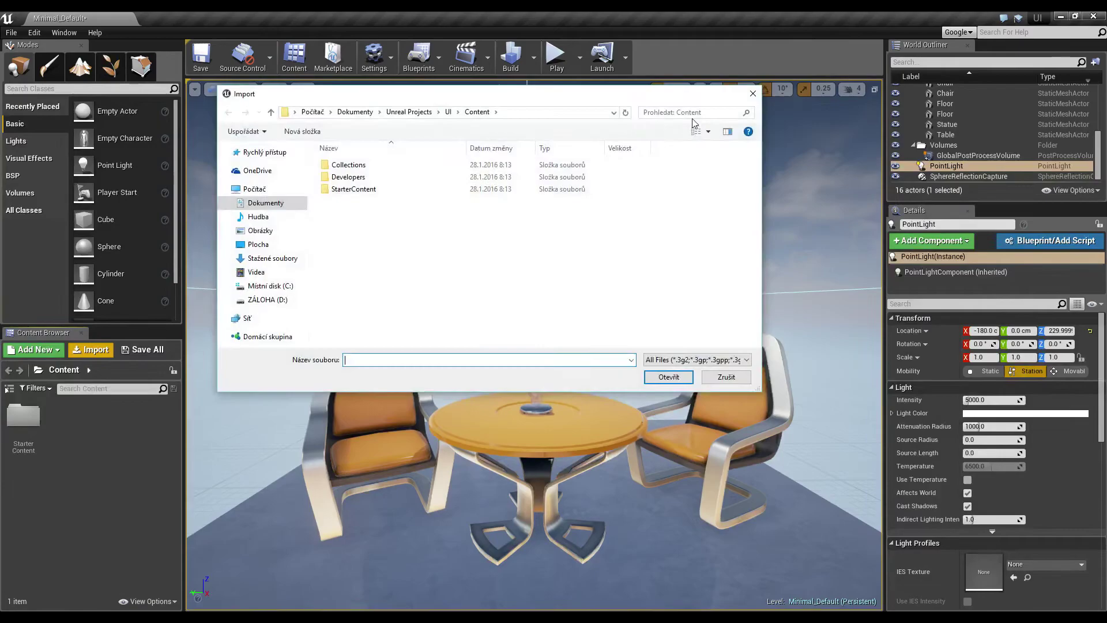
pyautogui.click(753, 94)
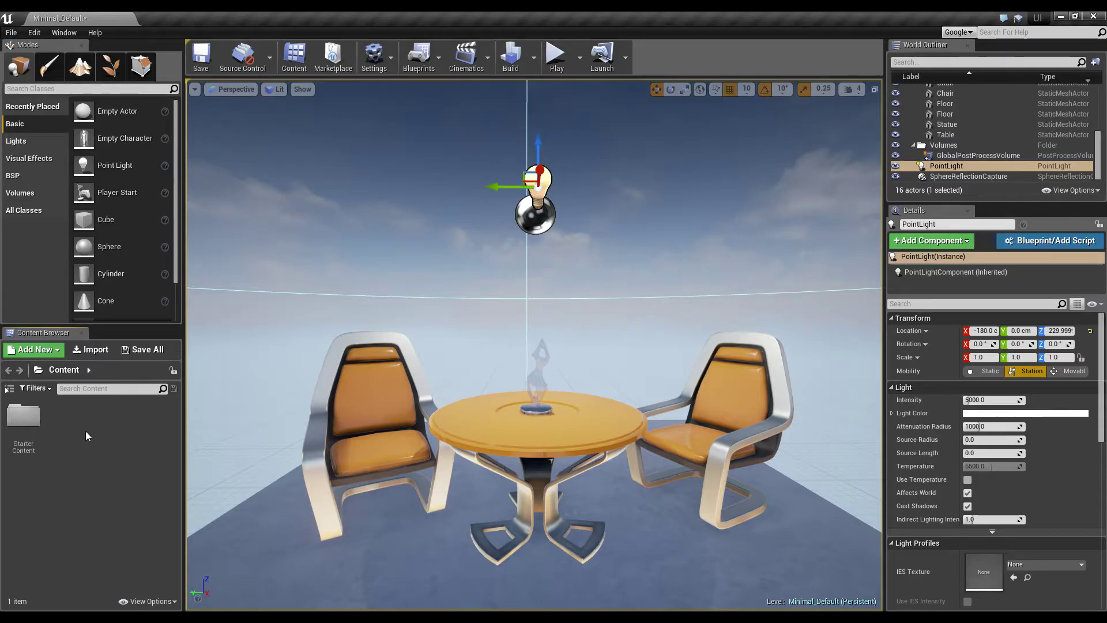
# - Open StarterContent, peek into Textures and its filters, then go back to StarterContent's ten subfolders
pyautogui.click(35, 421)
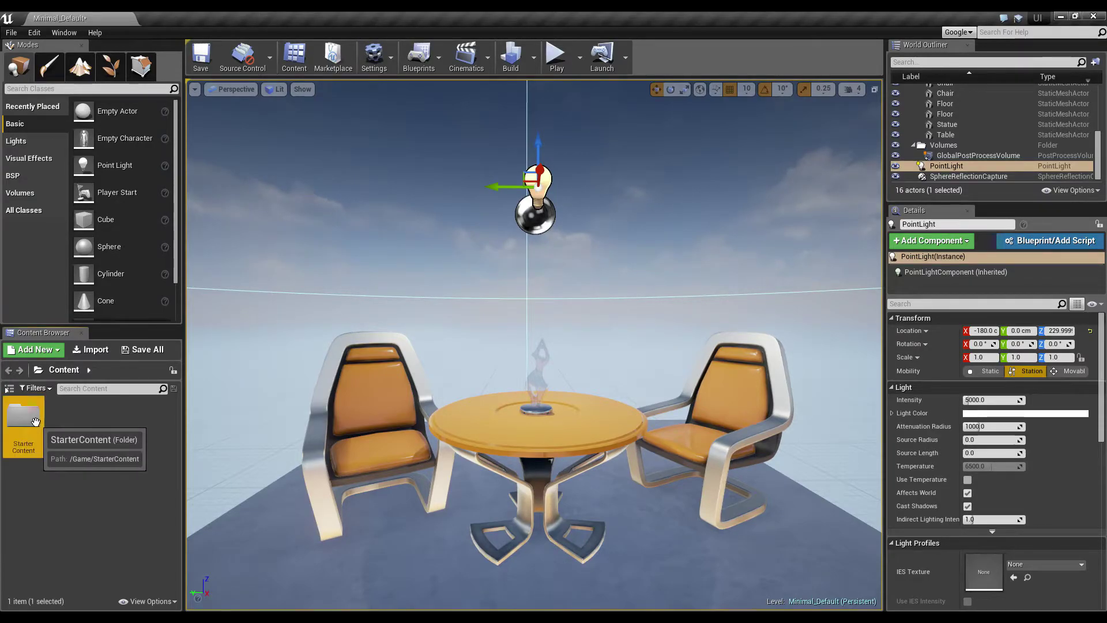
pyautogui.doubleClick(37, 422)
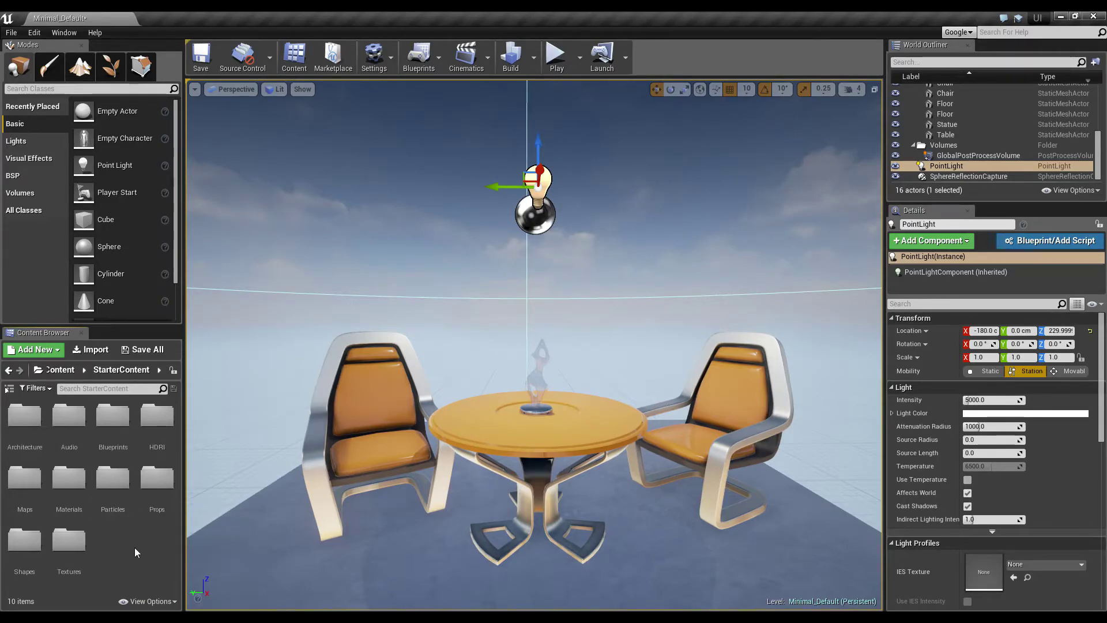
pyautogui.click(69, 540)
pyautogui.doubleClick(69, 540)
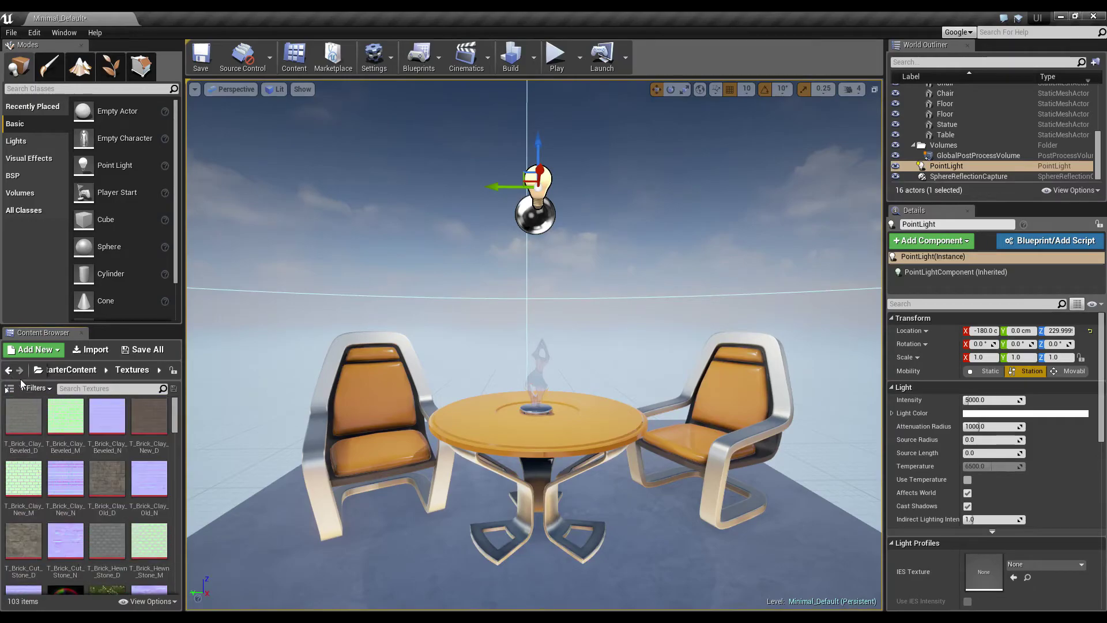
pyautogui.click(47, 391)
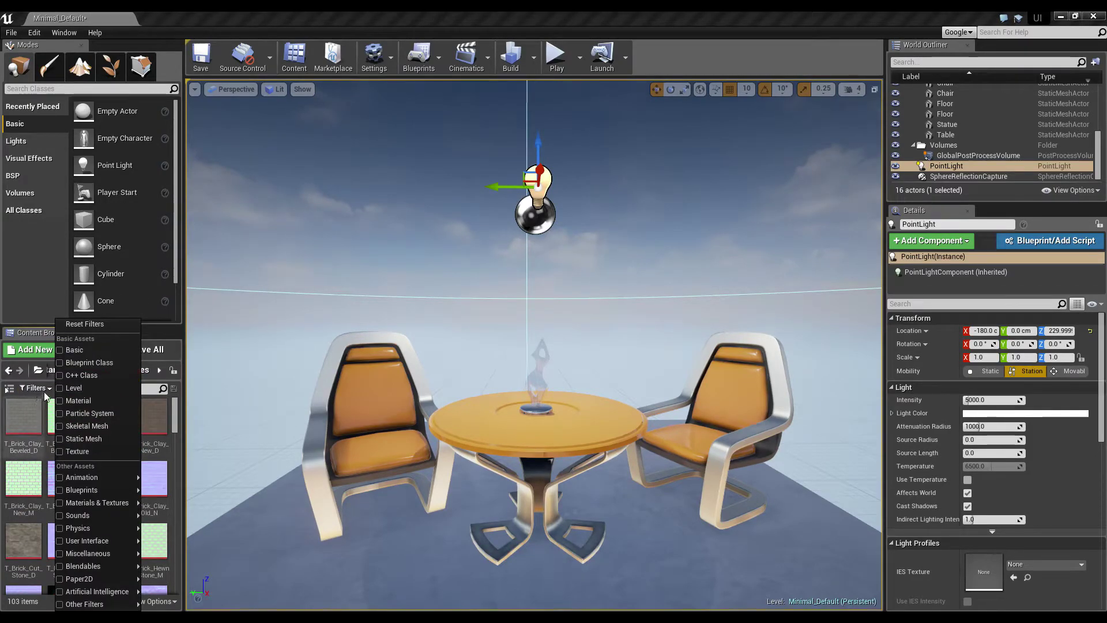
pyautogui.click(36, 388)
pyautogui.click(13, 374)
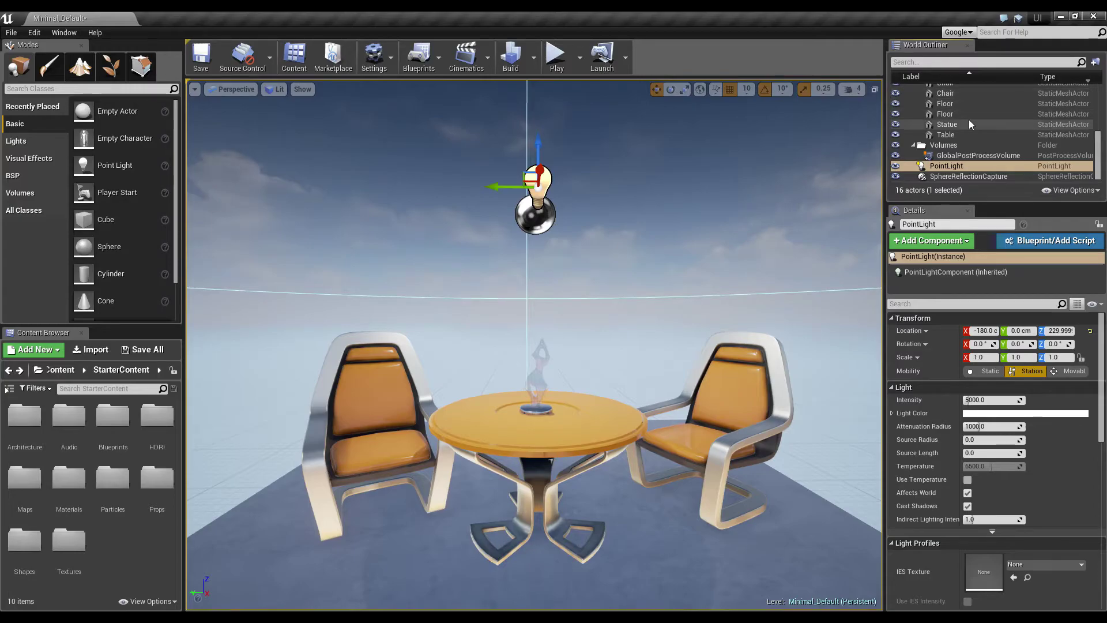
# - Select the second Chair in the World Outliner, the one at -215, -120, 32
pyautogui.scroll(1, 974, 132)
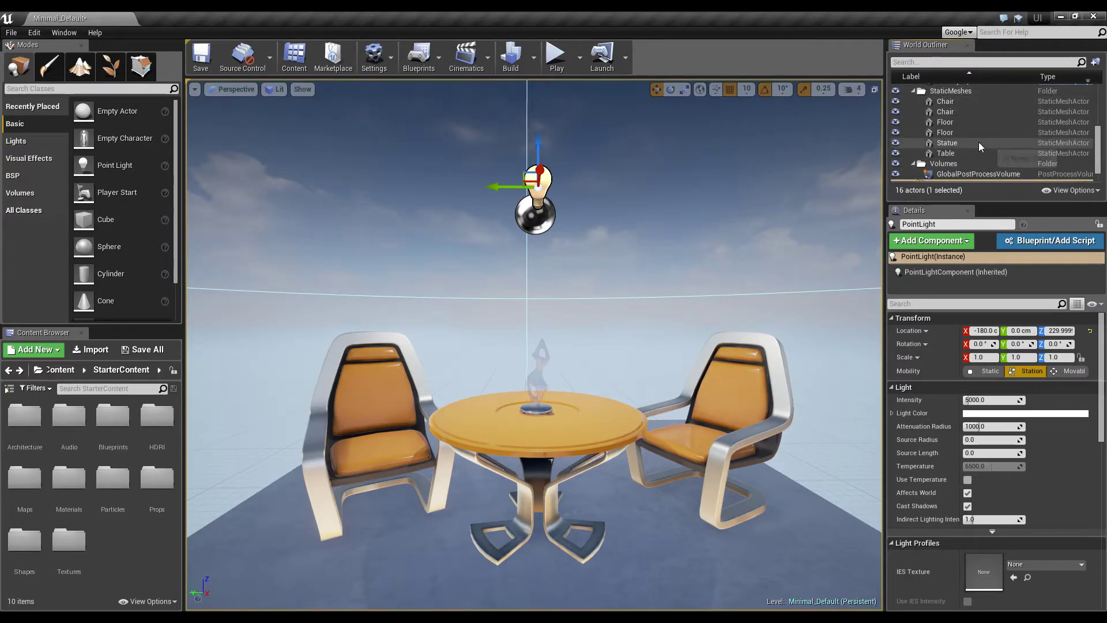
pyautogui.click(972, 114)
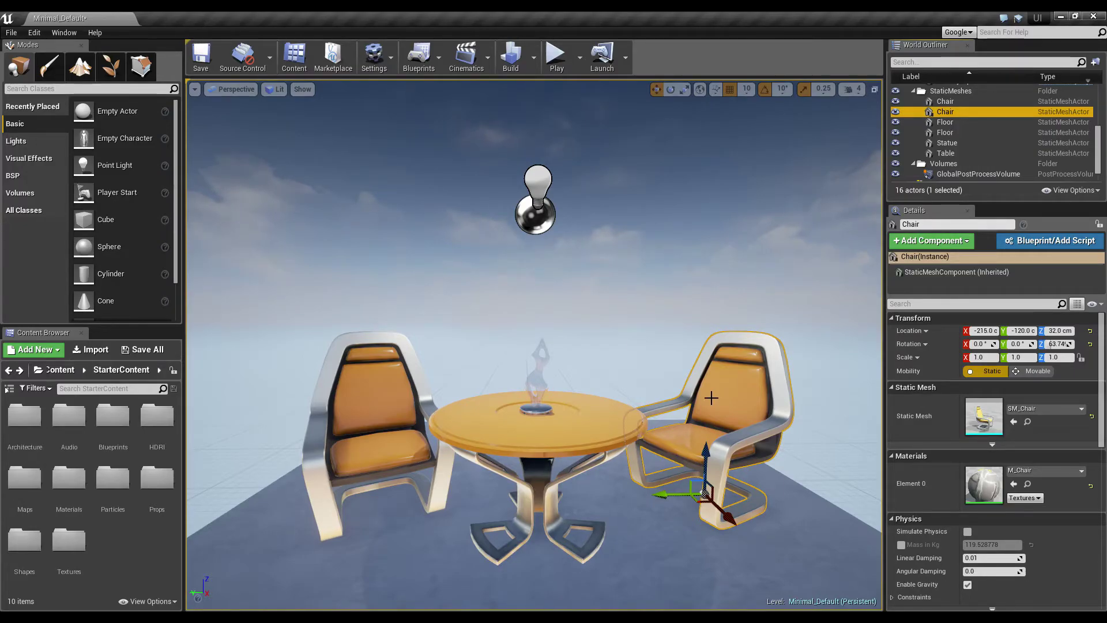
pyautogui.scroll(2, 977, 127)
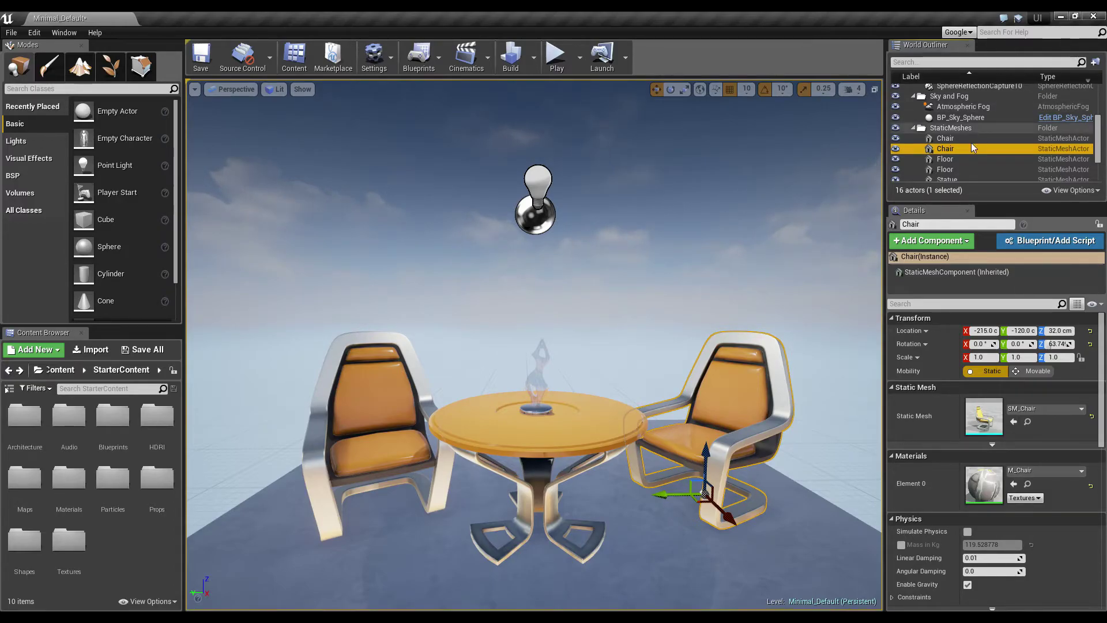
# - Attach the second Chair under the first Chair in the World Outliner
pyautogui.click(943, 139)
pyautogui.moveTo(947, 149); pyautogui.dragTo(951, 142)
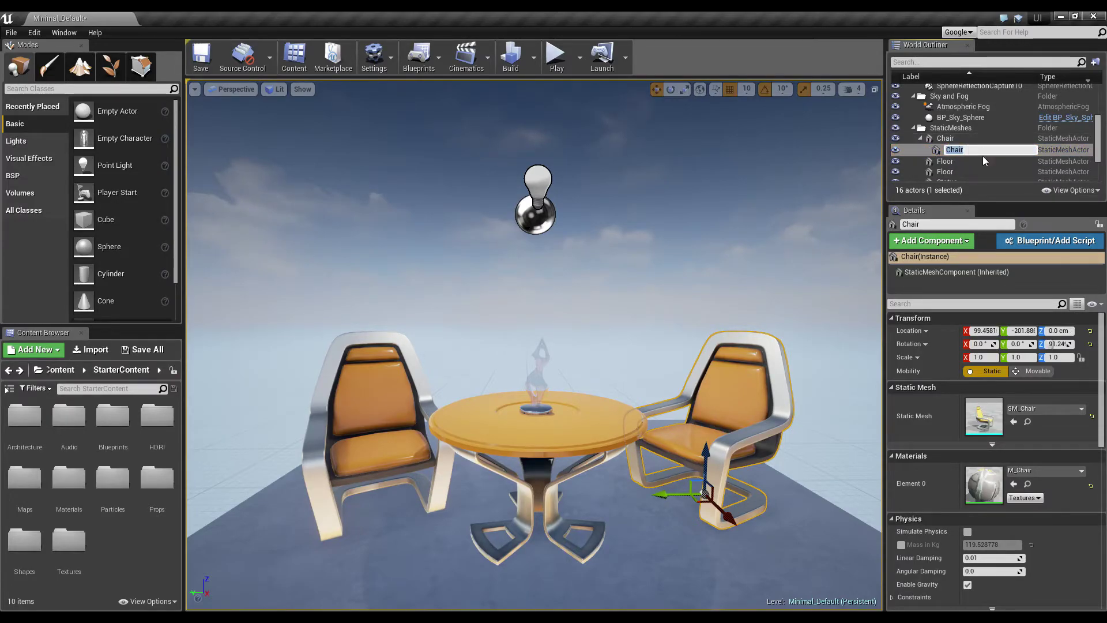
pyautogui.click(958, 143)
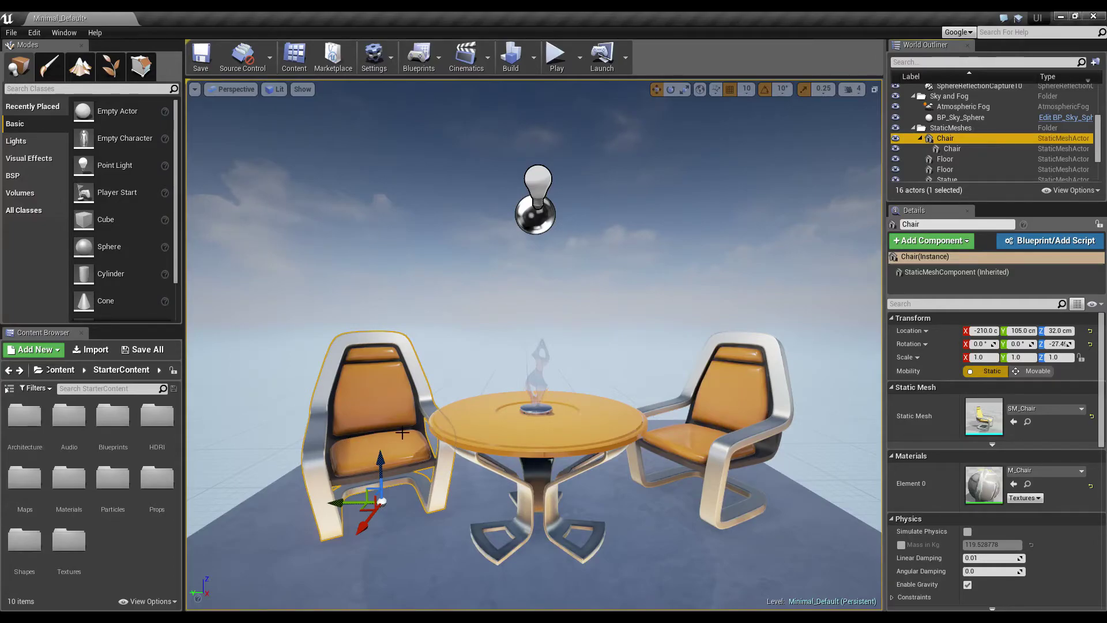
# - Move the left parent chair to Y 115, then slide the child chair along X to test
pyautogui.click(757, 424)
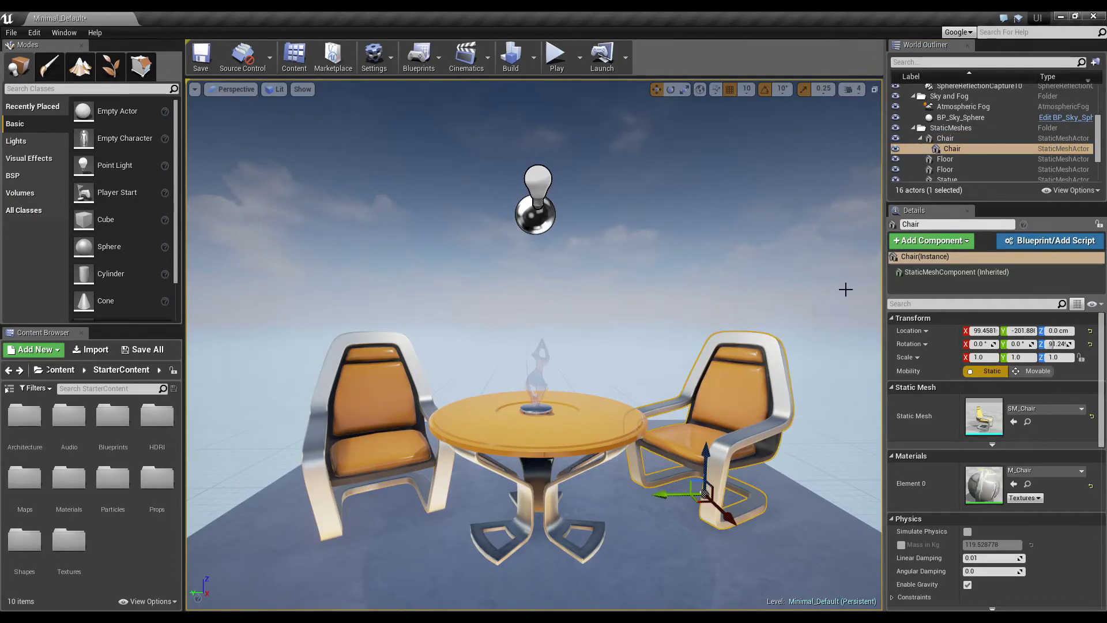
pyautogui.click(361, 501)
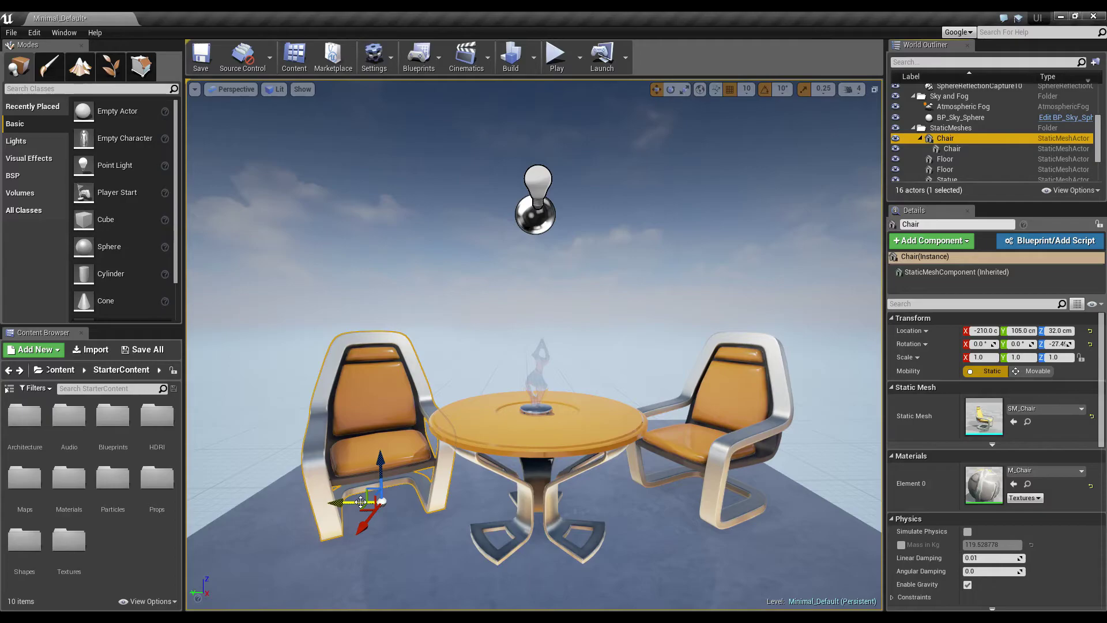
pyautogui.moveTo(361, 501); pyautogui.dragTo(348, 507)
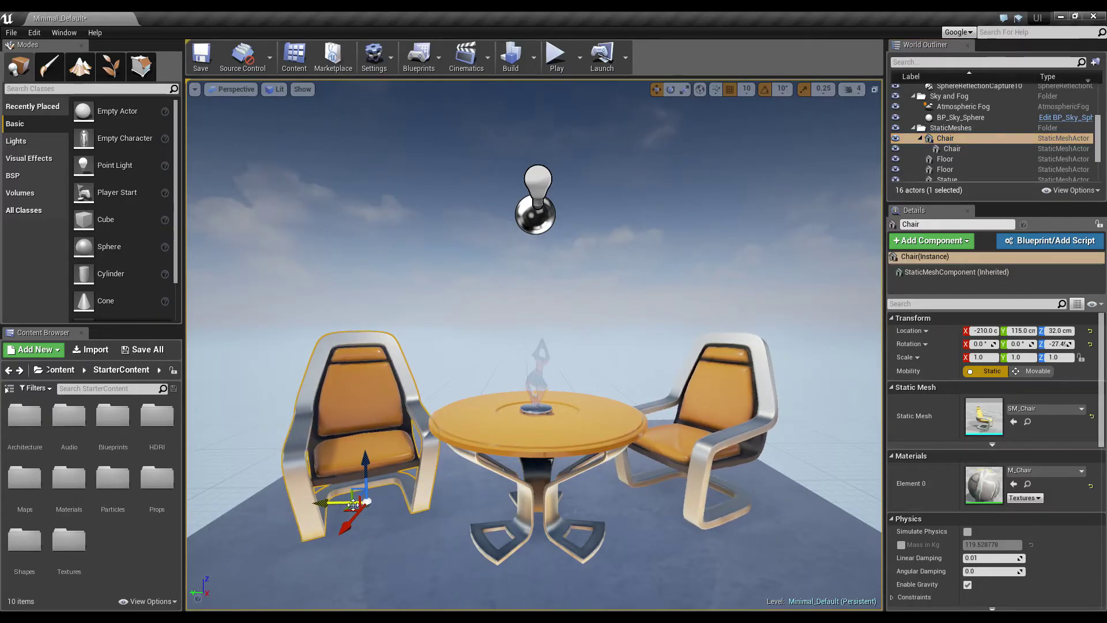
pyautogui.click(958, 149)
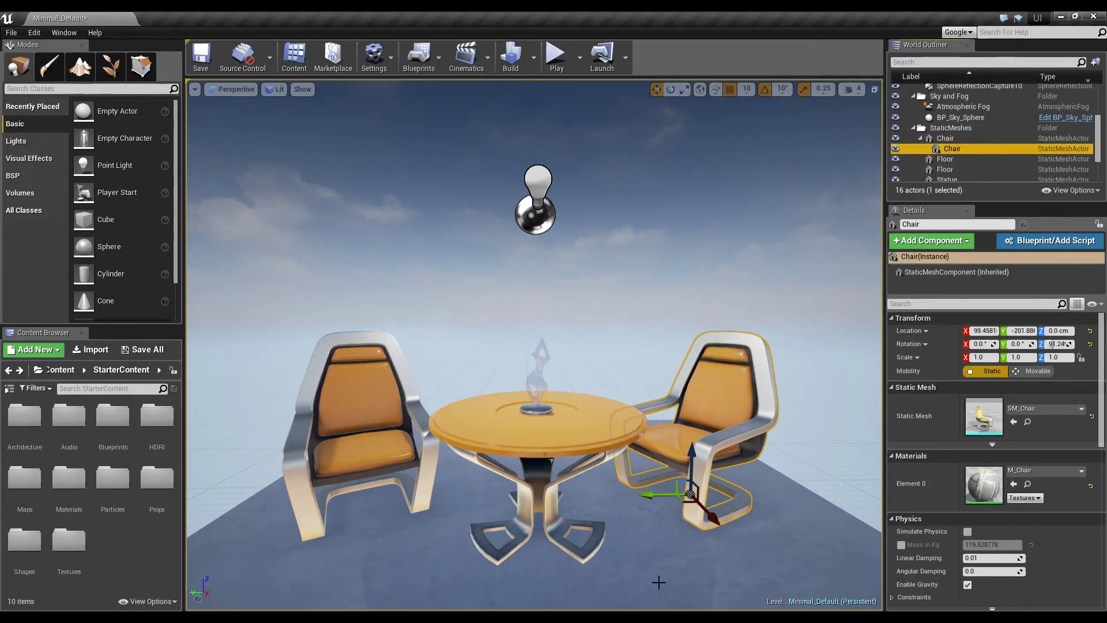
pyautogui.moveTo(681, 517); pyautogui.dragTo(709, 523)
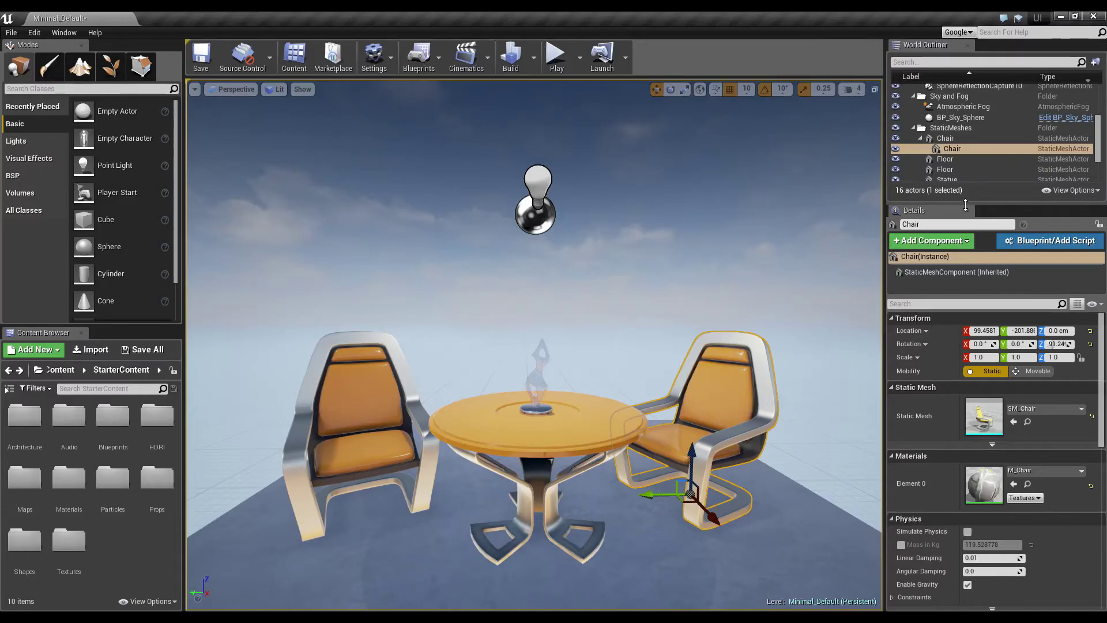
# - Select the round table and scroll its Details to the M_TableRound material
pyautogui.click(936, 289)
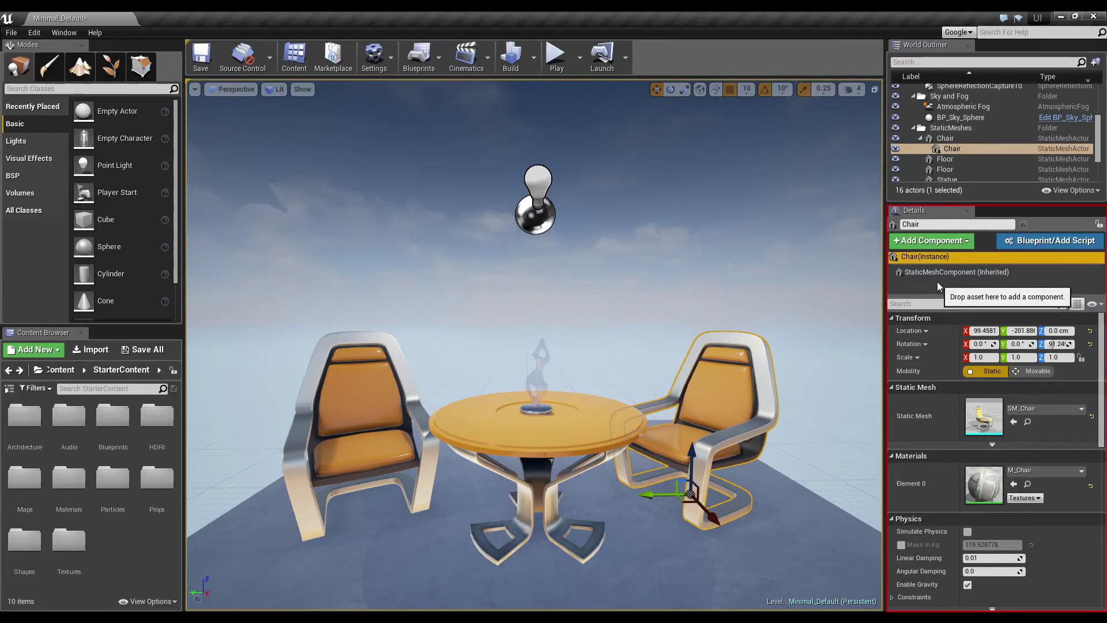
pyautogui.click(546, 434)
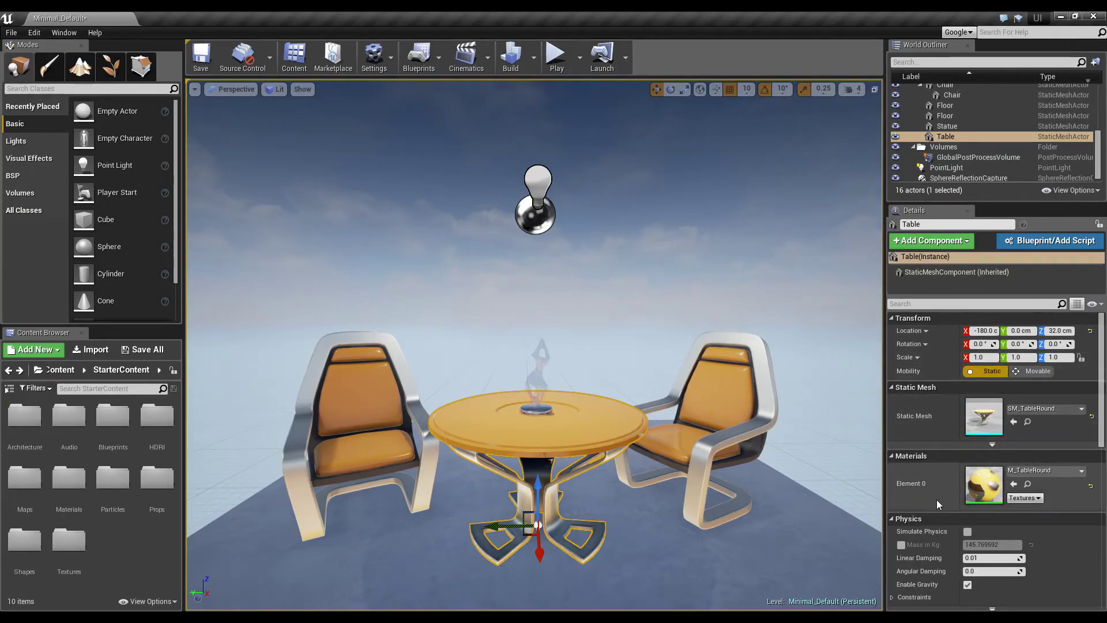
pyautogui.scroll(-3, 940, 497)
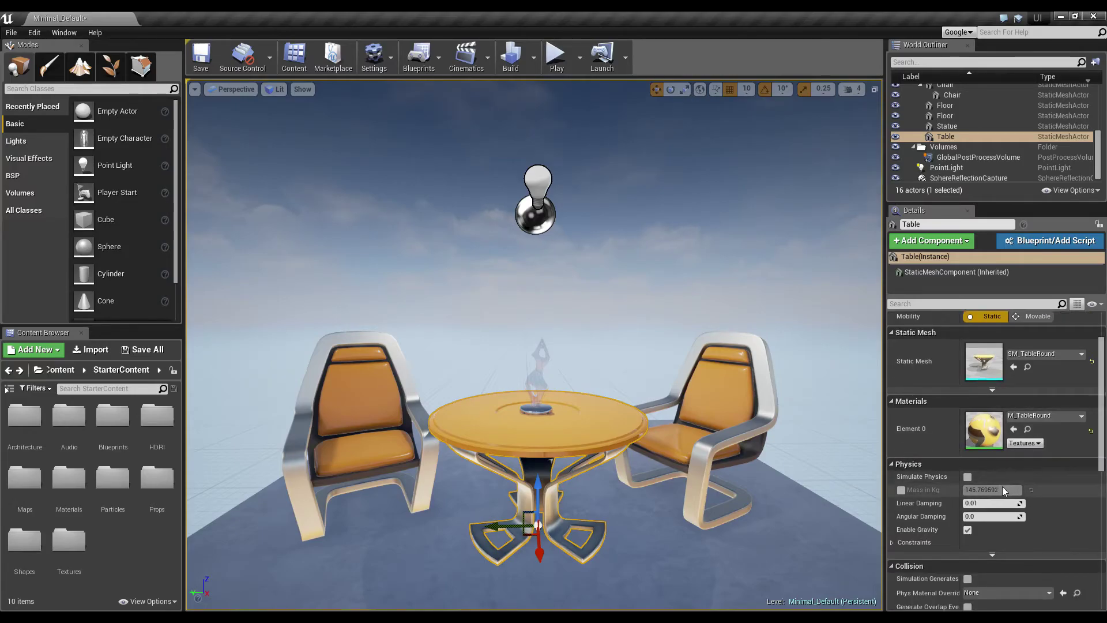
pyautogui.scroll(-5, 977, 474)
pyautogui.scroll(8, 974, 477)
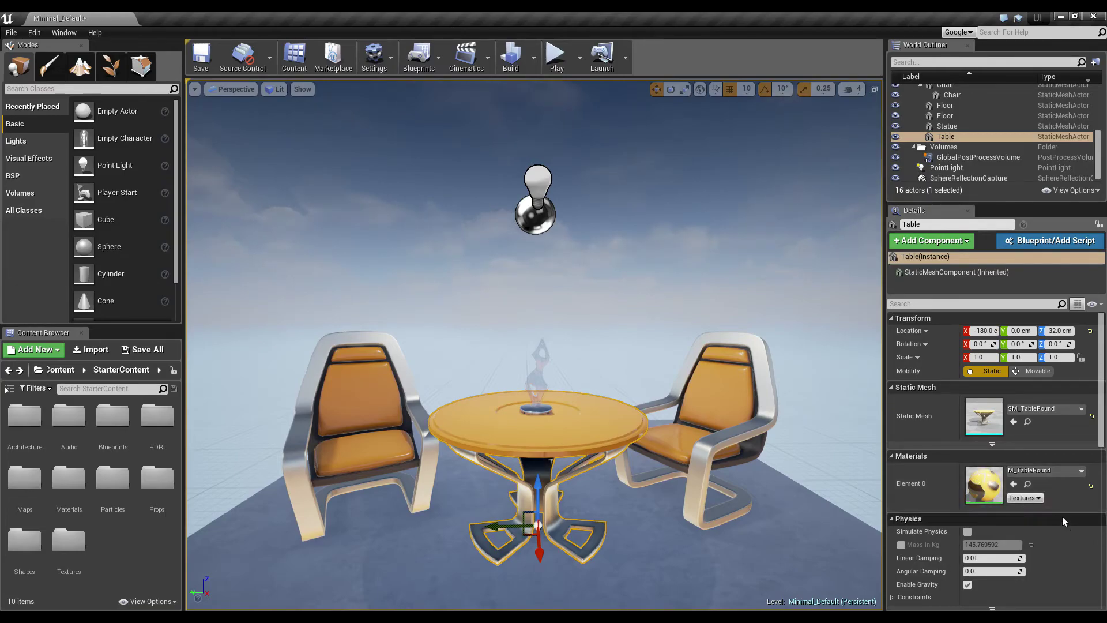
pyautogui.doubleClick(980, 488)
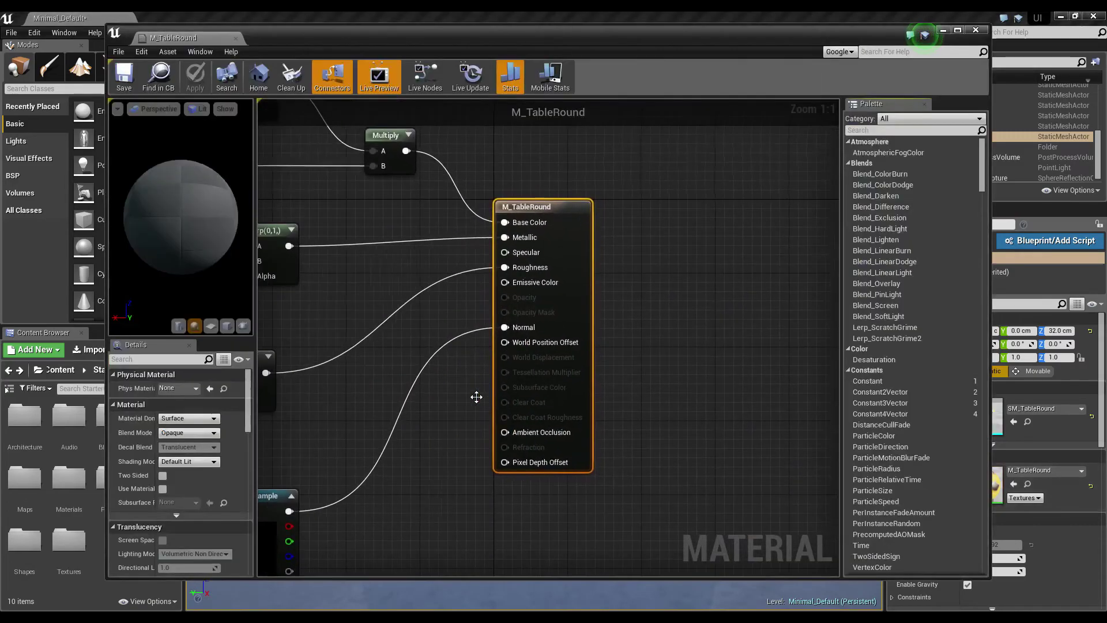
pyautogui.scroll(-7, 479, 395)
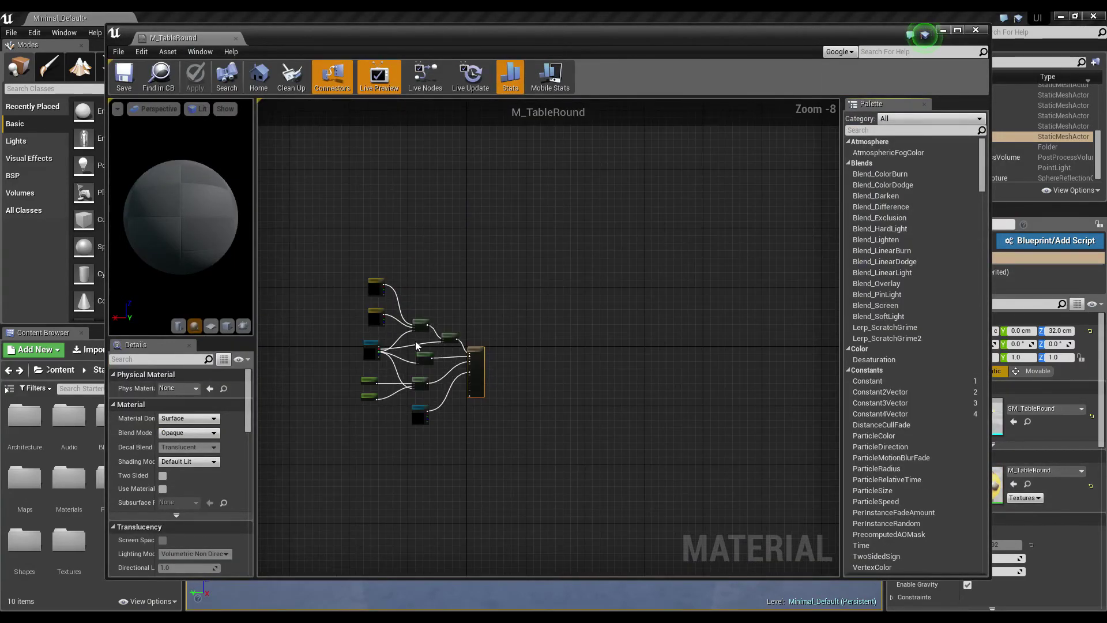
pyautogui.scroll(3, 413, 343)
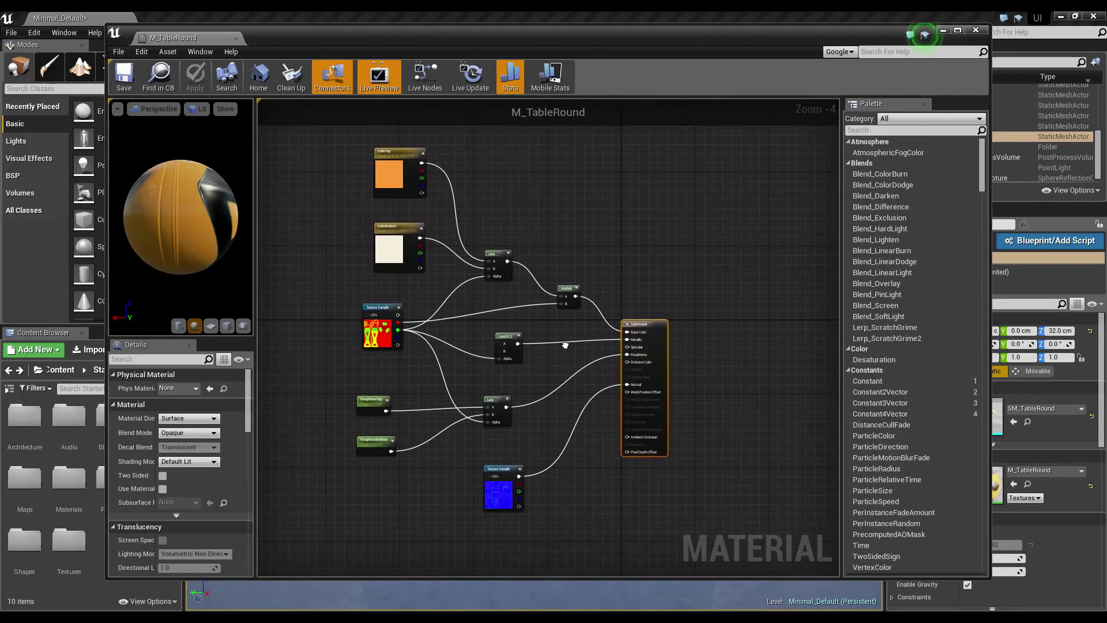
pyautogui.moveTo(493, 376); pyautogui.dragTo(535, 362, button='right')
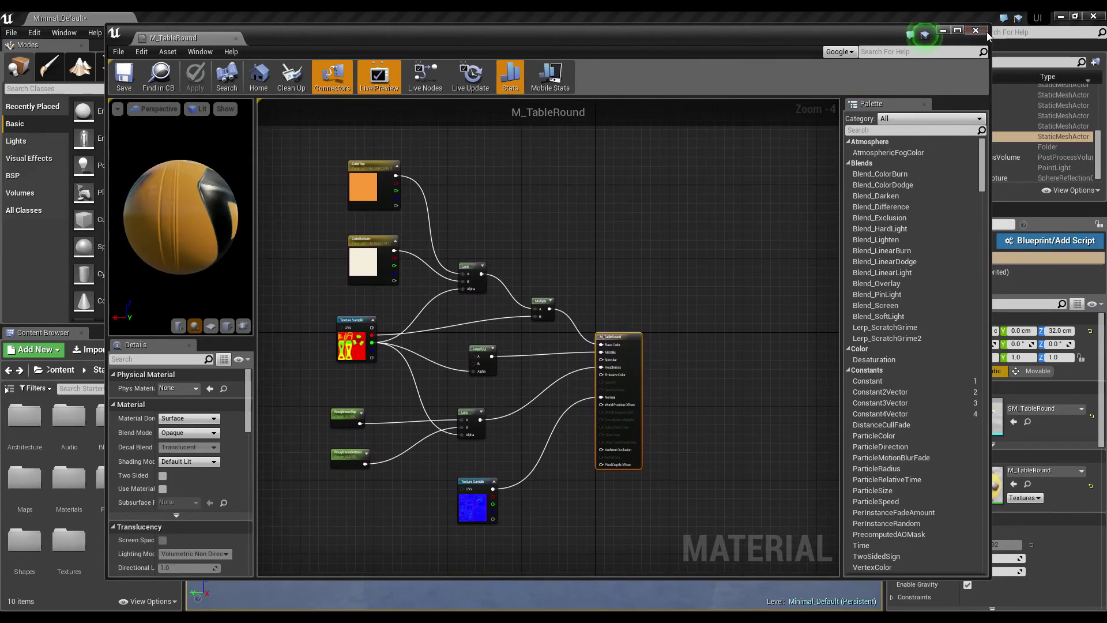
pyautogui.click(943, 30)
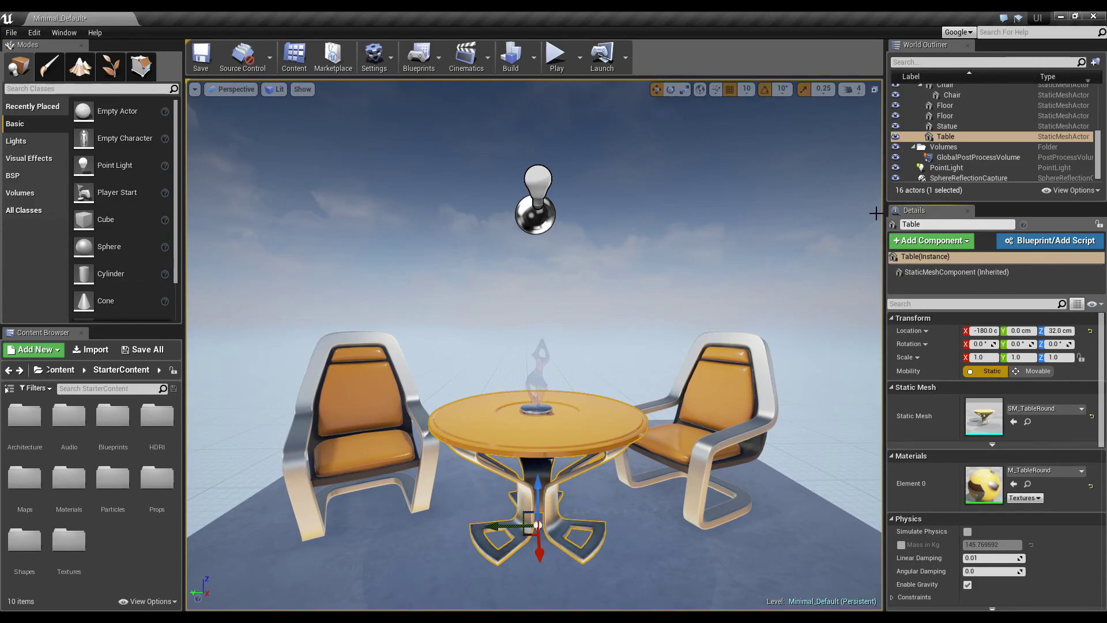
# - Deselect the table by clicking empty sky in the viewport
pyautogui.click(644, 253)
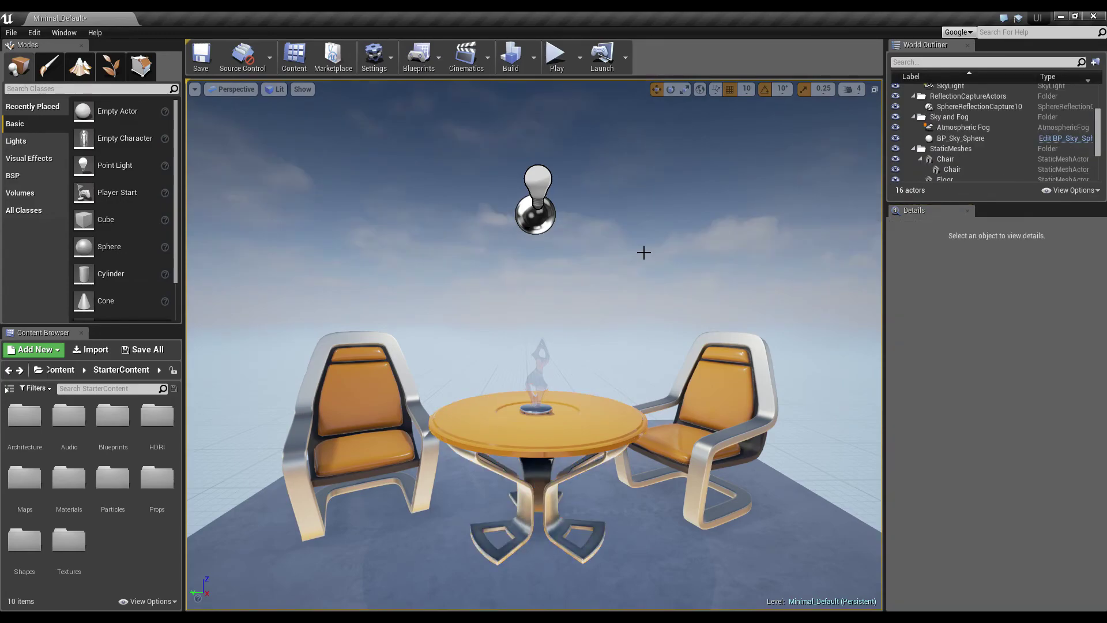